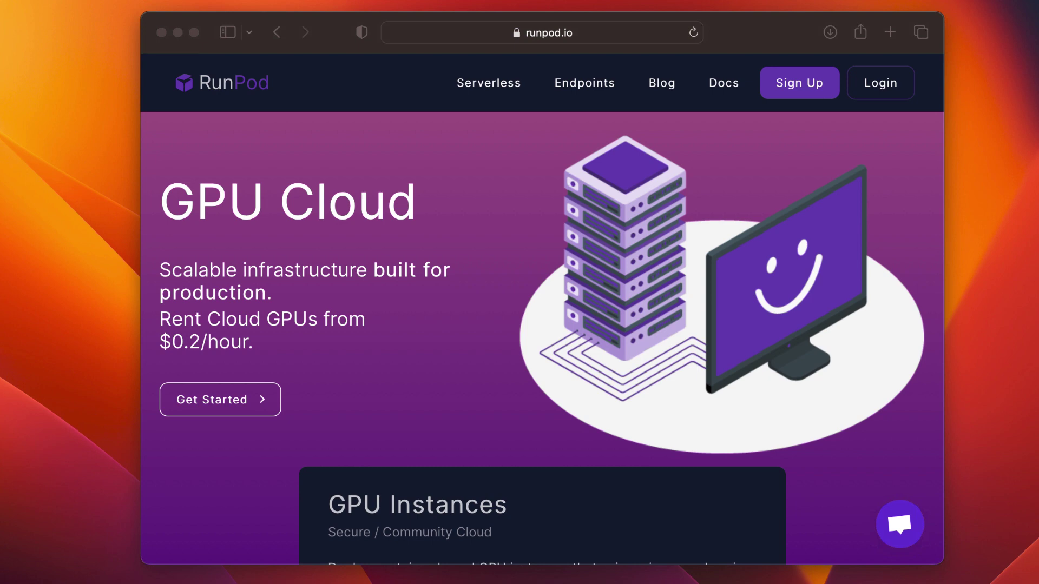
# Step: Sign in and browse Community Cloud GPUs down to the RTX A5000 at $0.32/hr
pyautogui.click(879, 84)
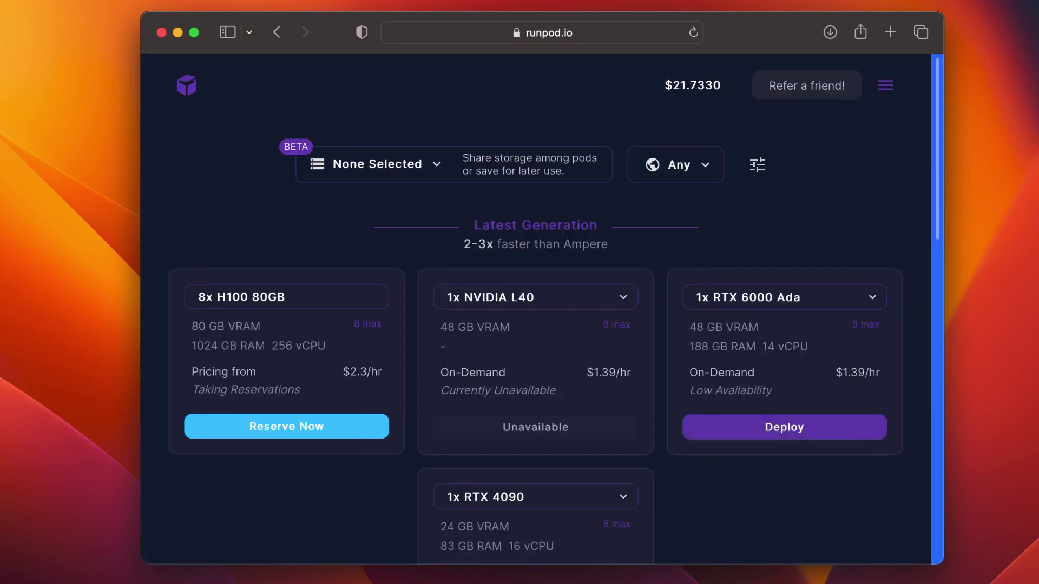
pyautogui.click(897, 87)
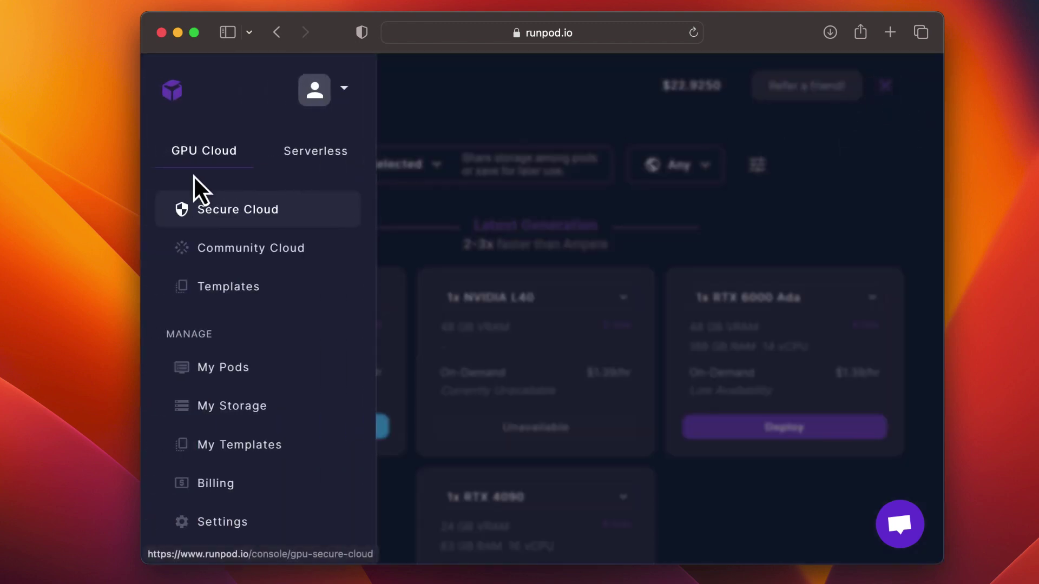
pyautogui.click(248, 250)
pyautogui.scroll(-5, 248, 251)
pyautogui.scroll(-4, 248, 251)
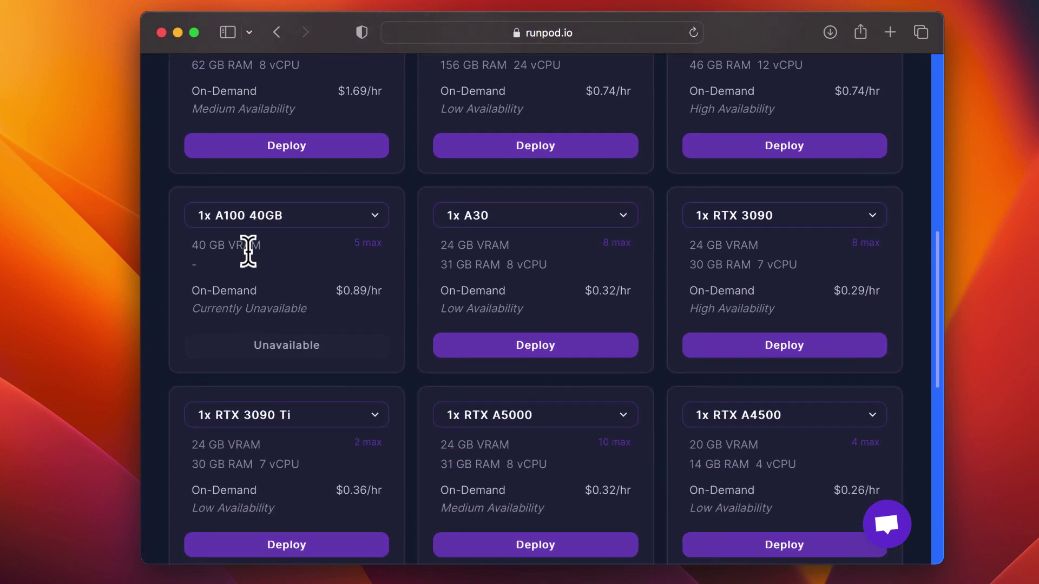
pyautogui.scroll(-4, 247, 252)
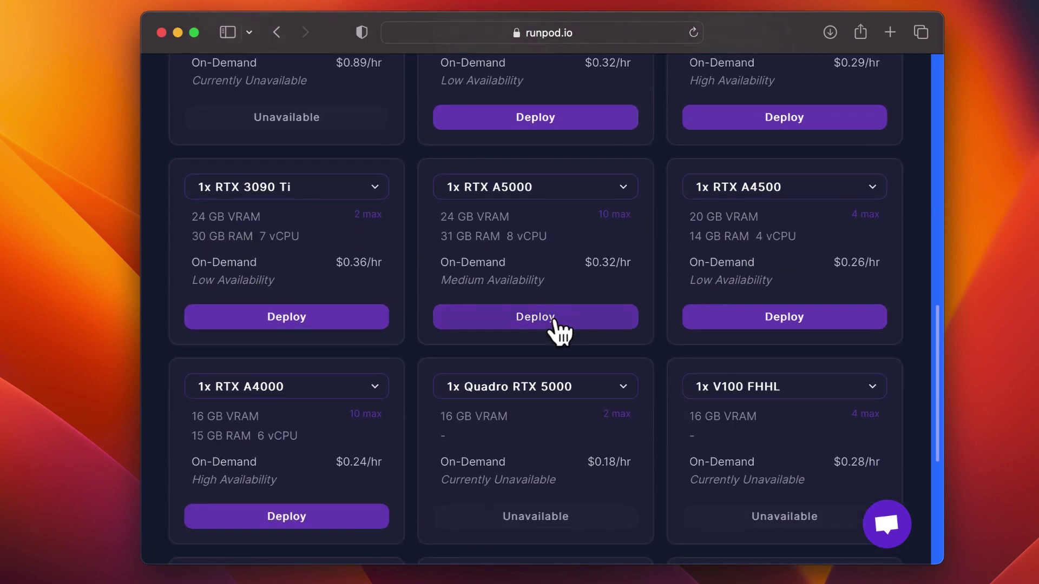
# Step: Start an RTX A5000 pod using the RunPod Fast Stable Diffusion template
pyautogui.click(554, 320)
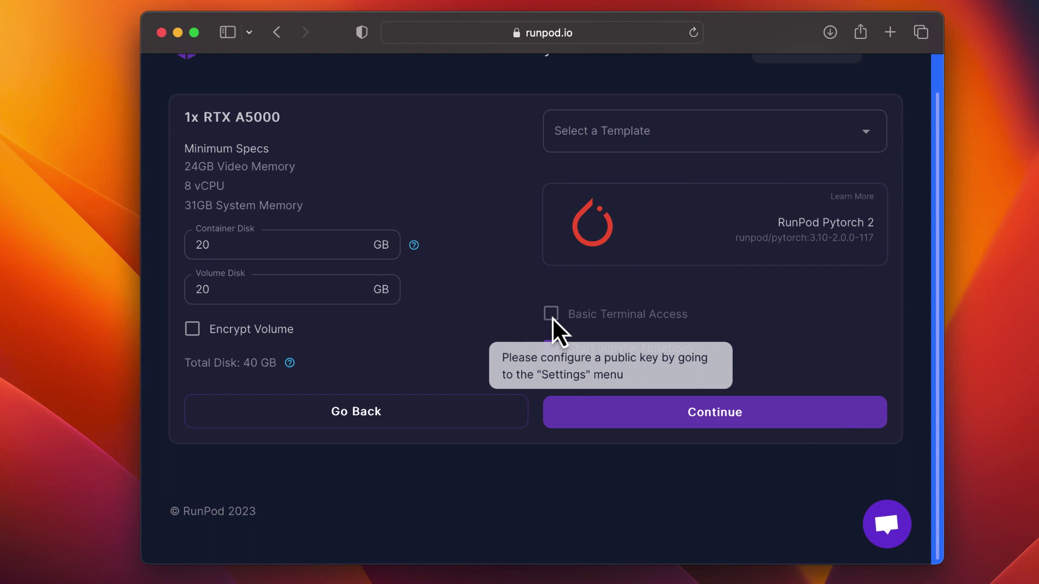
pyautogui.click(706, 128)
pyautogui.scroll(-3, 723, 251)
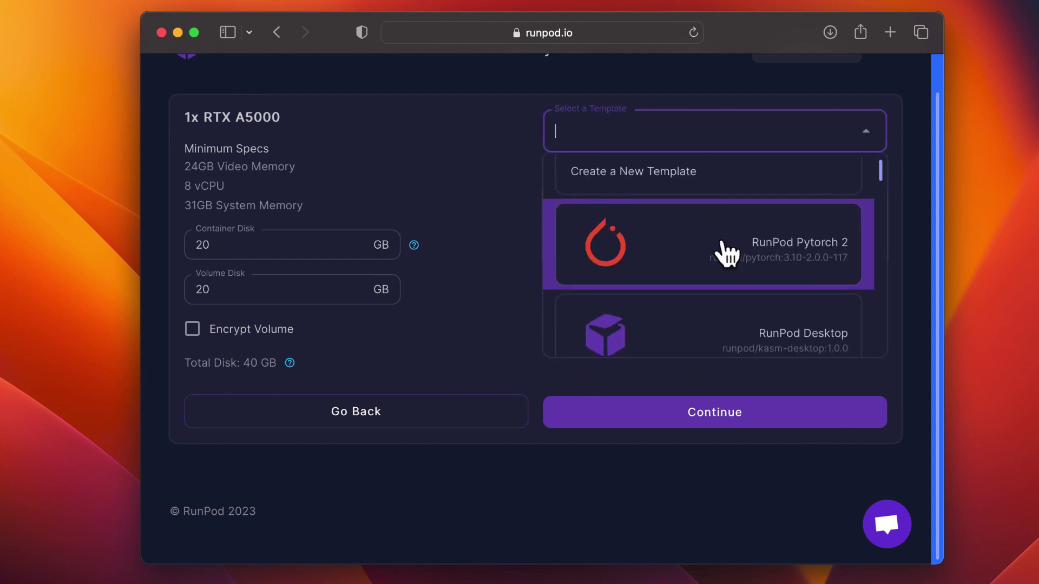
pyautogui.scroll(-1, 727, 251)
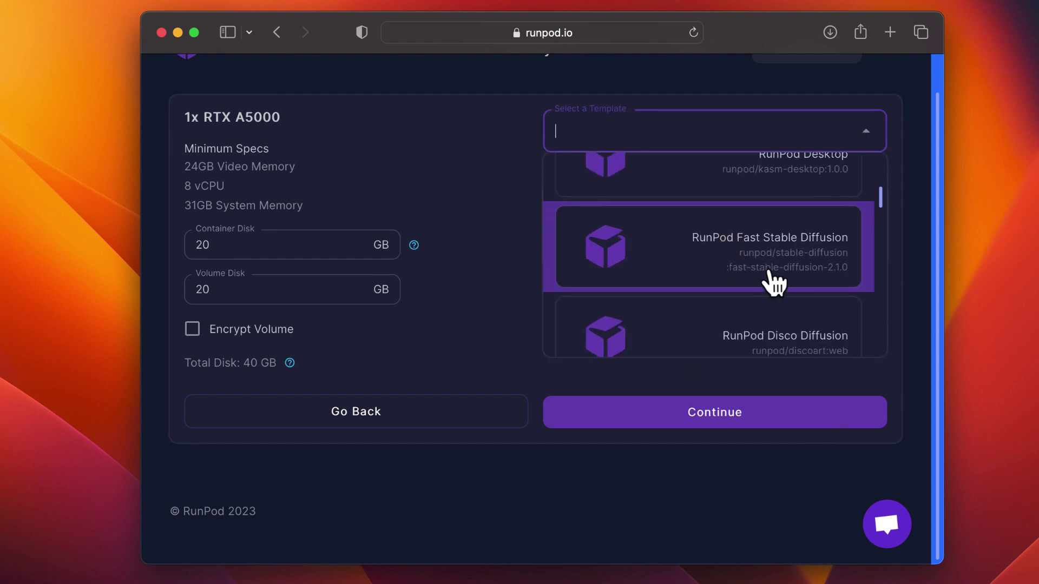
pyautogui.click(694, 282)
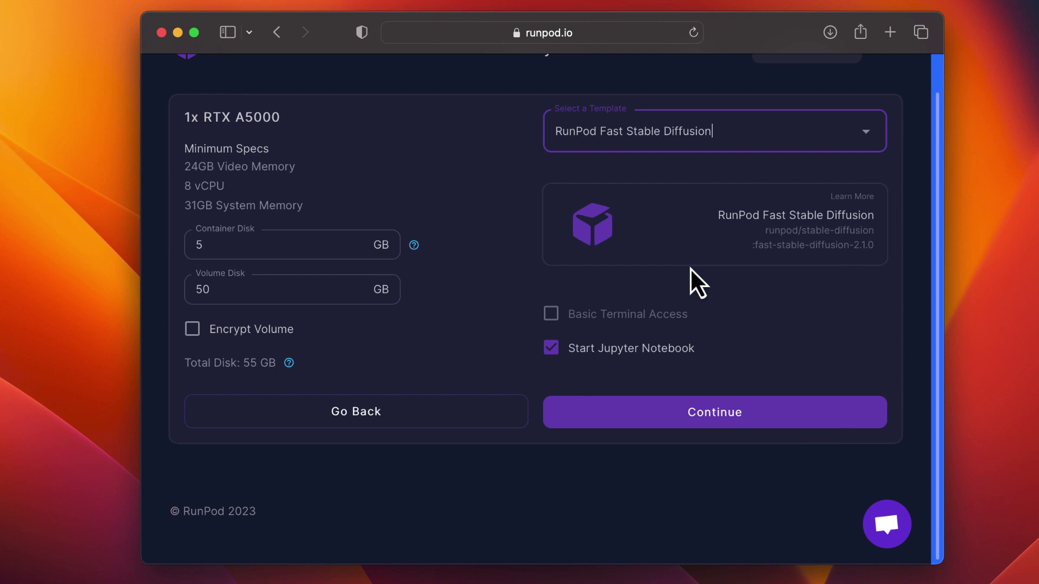
# Step: Set the container disk to 50 GB (100 GB total) and continue to the pricing summary
pyautogui.click(281, 246)
pyautogui.write('0')
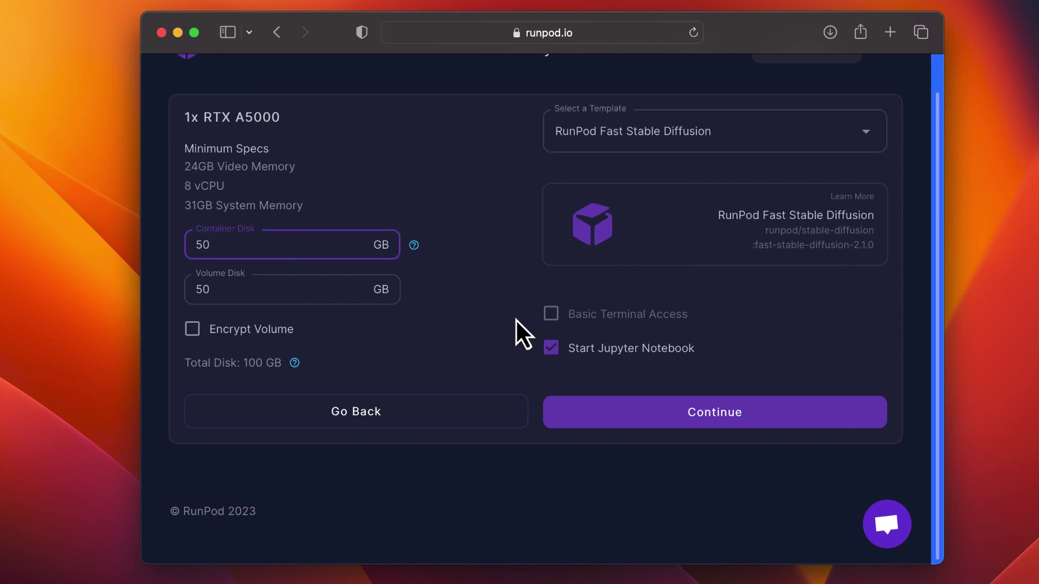
pyautogui.click(726, 419)
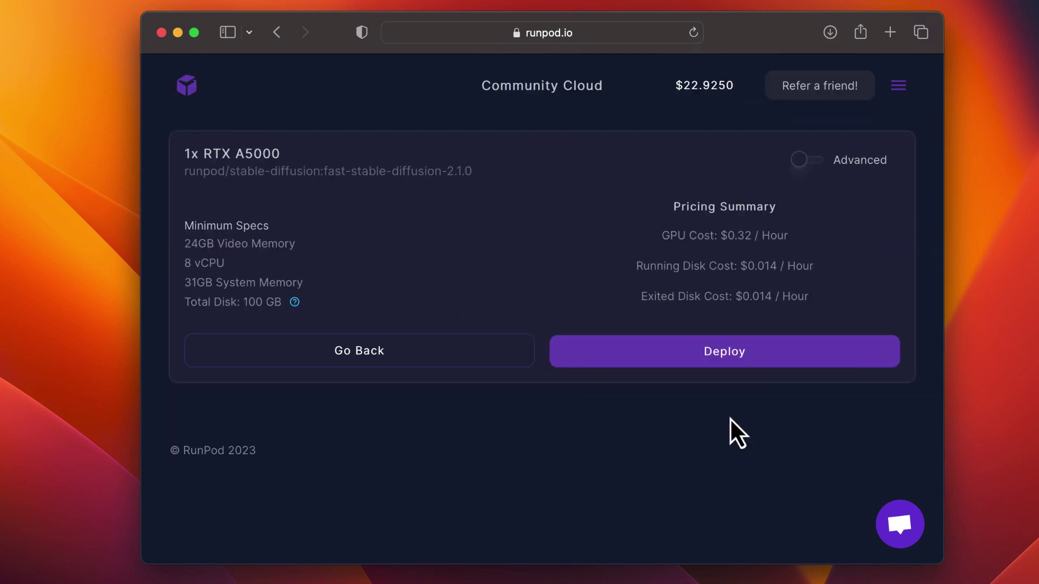
# Step: Deploy the pod, then connect to its JupyterLab from the My Pods page
pyautogui.click(720, 355)
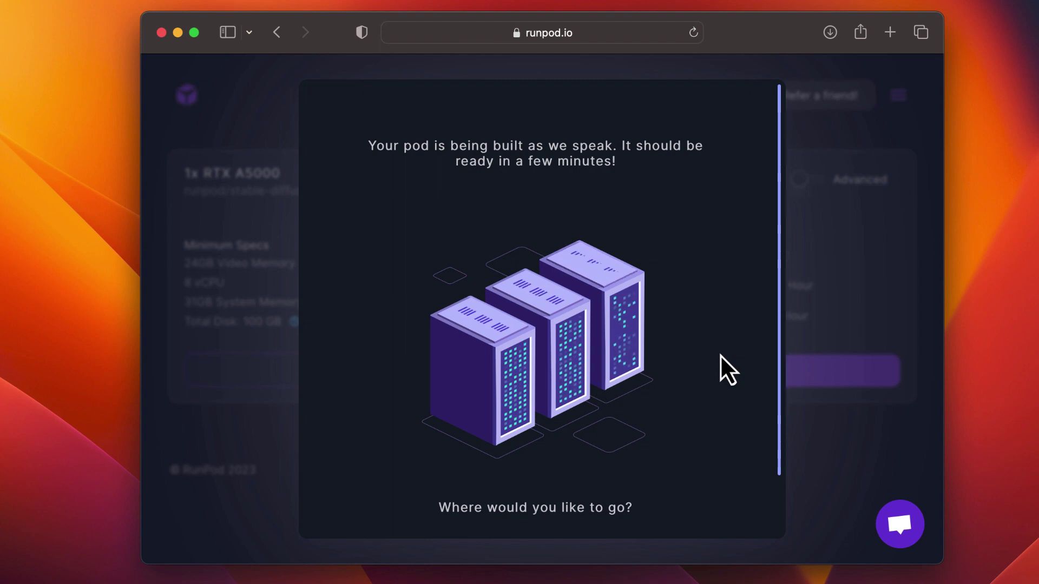
pyautogui.scroll(-3, 719, 355)
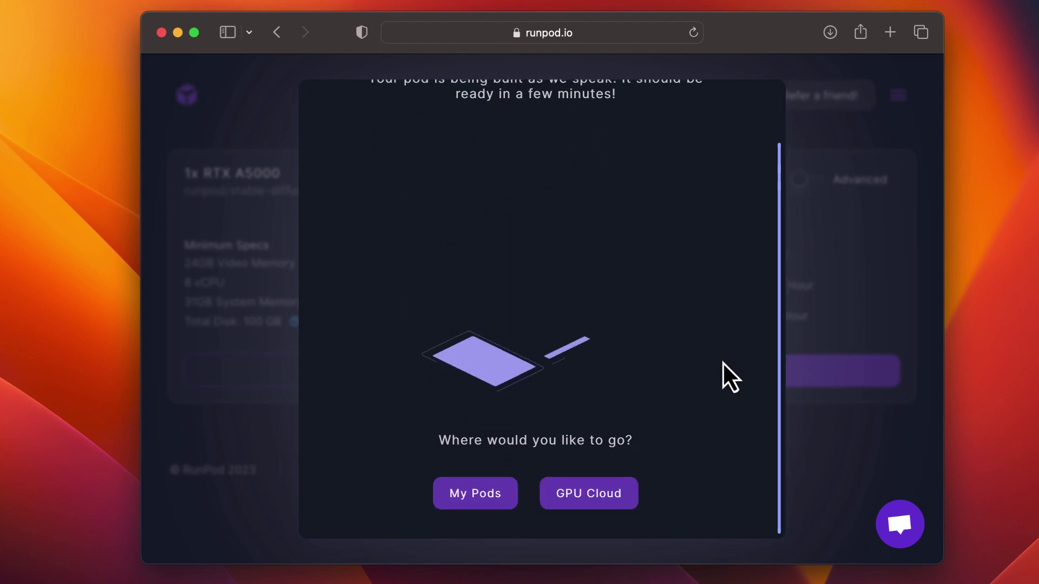
pyautogui.click(464, 493)
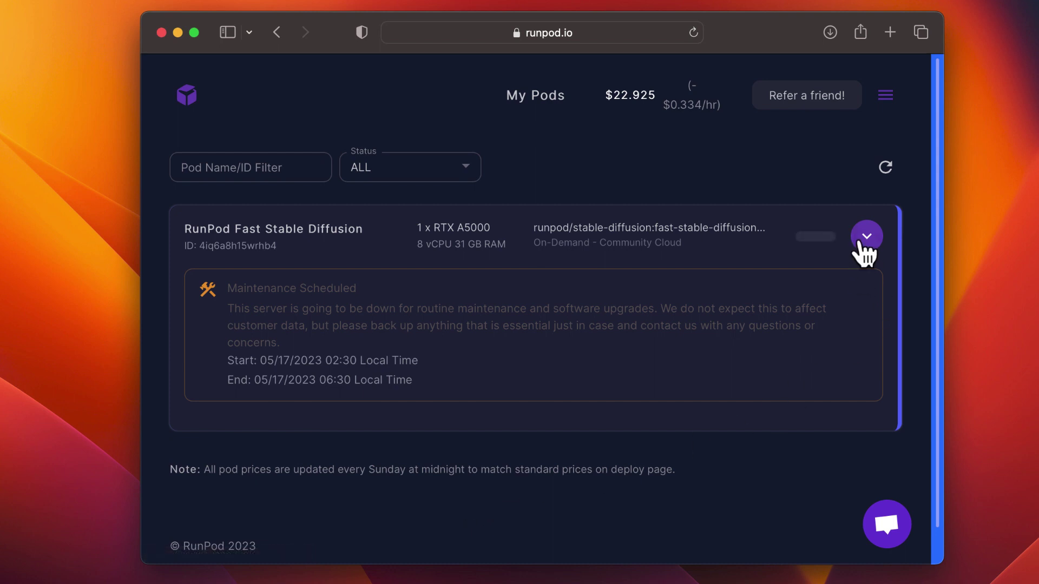
pyautogui.click(860, 238)
pyautogui.scroll(-3, 834, 274)
pyautogui.scroll(-3, 835, 274)
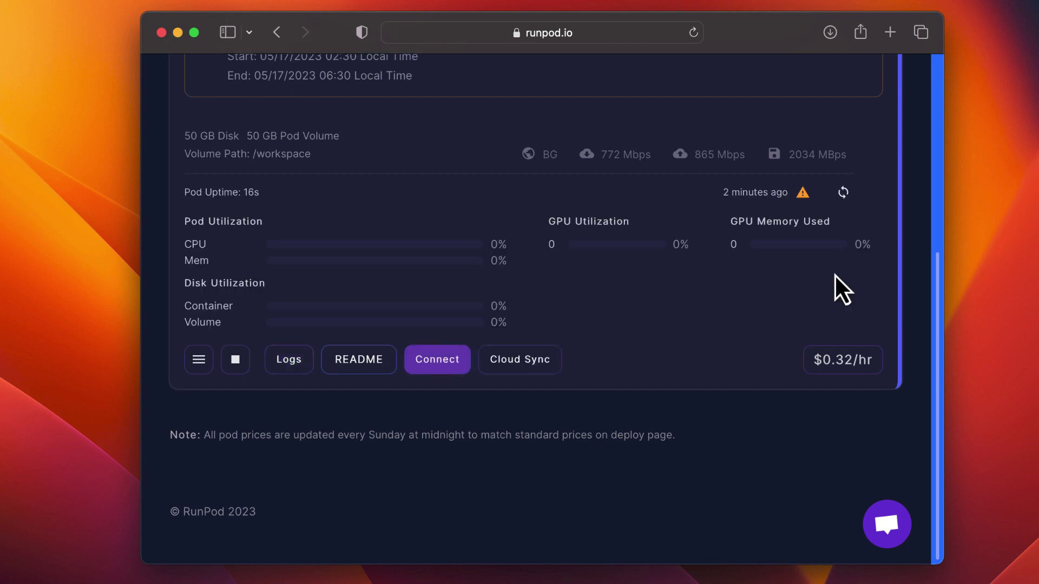
pyautogui.click(440, 359)
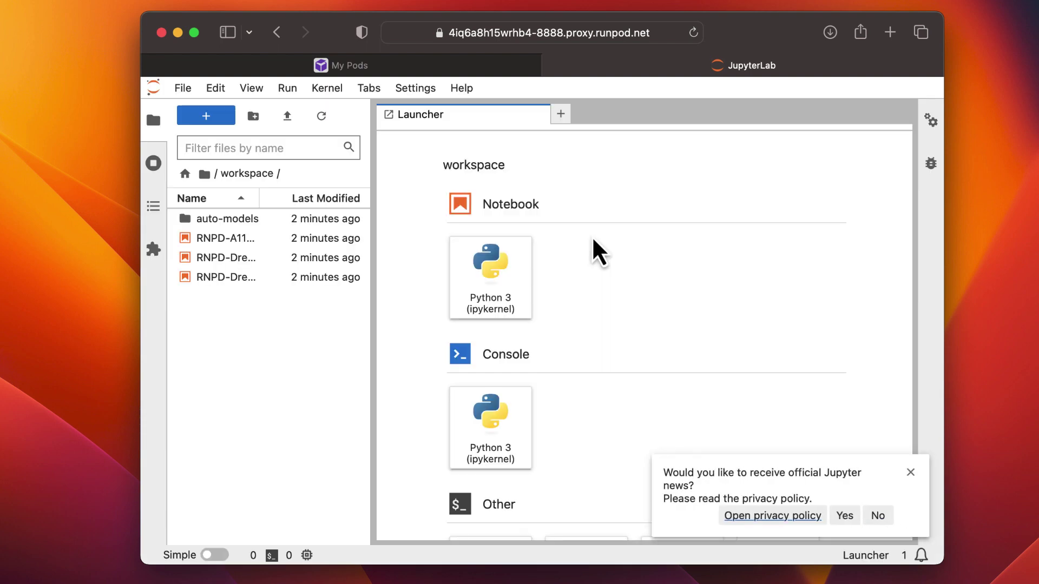
# Step: Open RNPD-A1111.ipynb and run its dependencies install cell
pyautogui.doubleClick(285, 239)
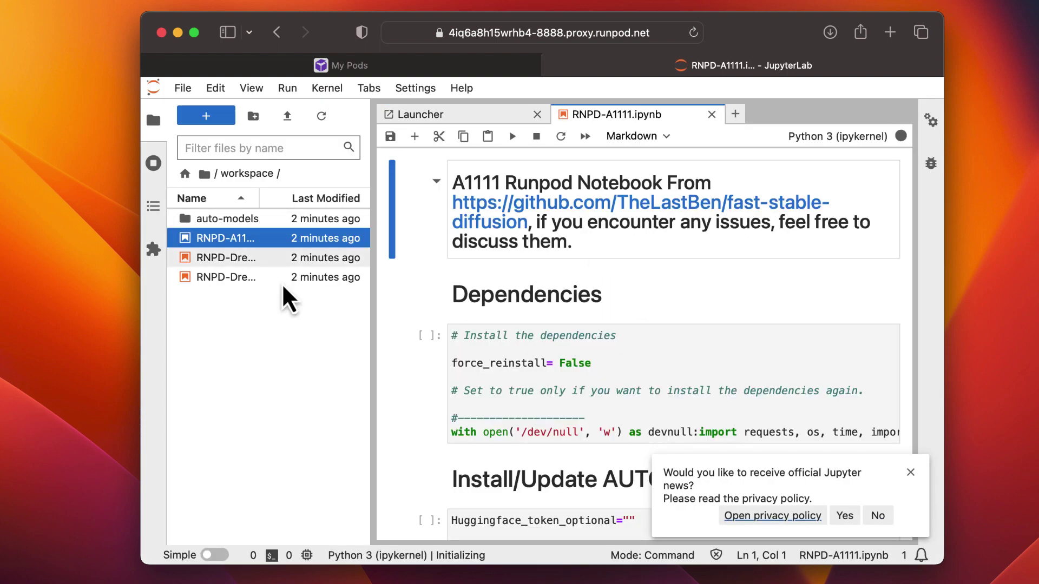
pyautogui.click(911, 473)
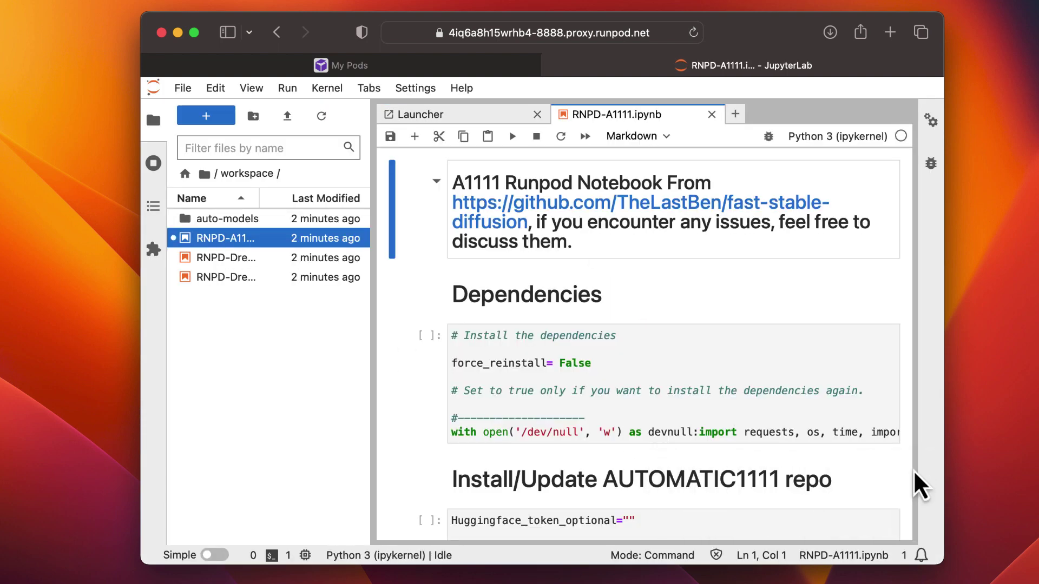
pyautogui.scroll(-2, 596, 357)
pyautogui.scroll(-1, 596, 357)
pyautogui.click(610, 301)
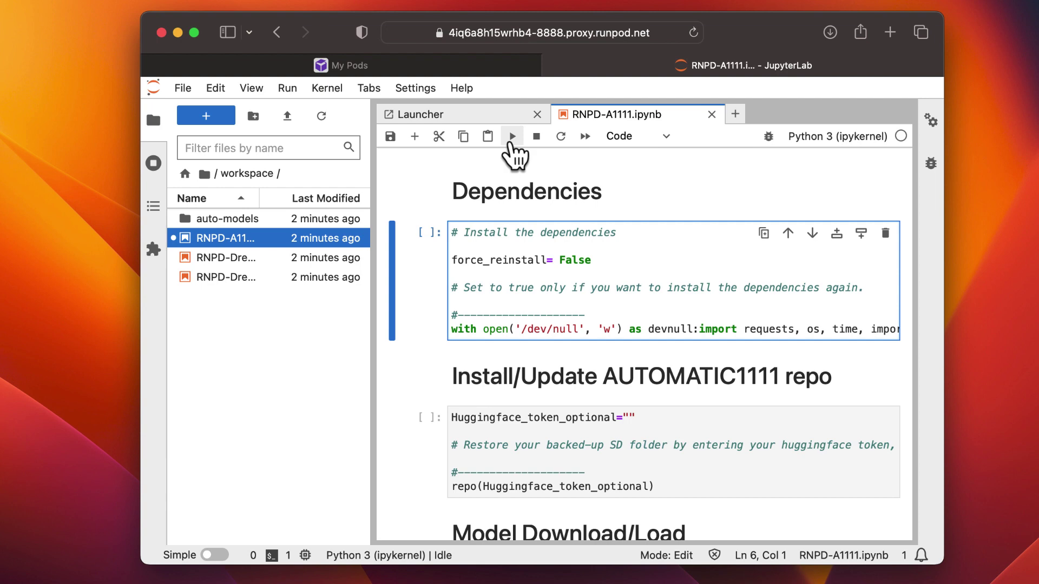
pyautogui.click(510, 139)
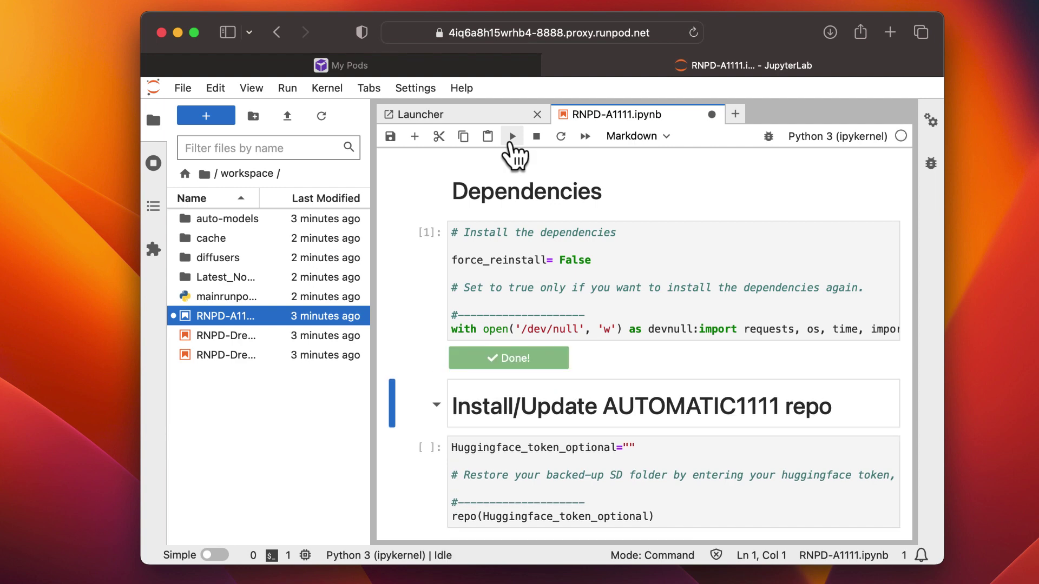
# Step: Run the AUTOMATIC1111 install, model download, ControlNet and Start Stable-Diffusion cells until the WebUI reports Connected
pyautogui.click(512, 138)
pyautogui.click(511, 138)
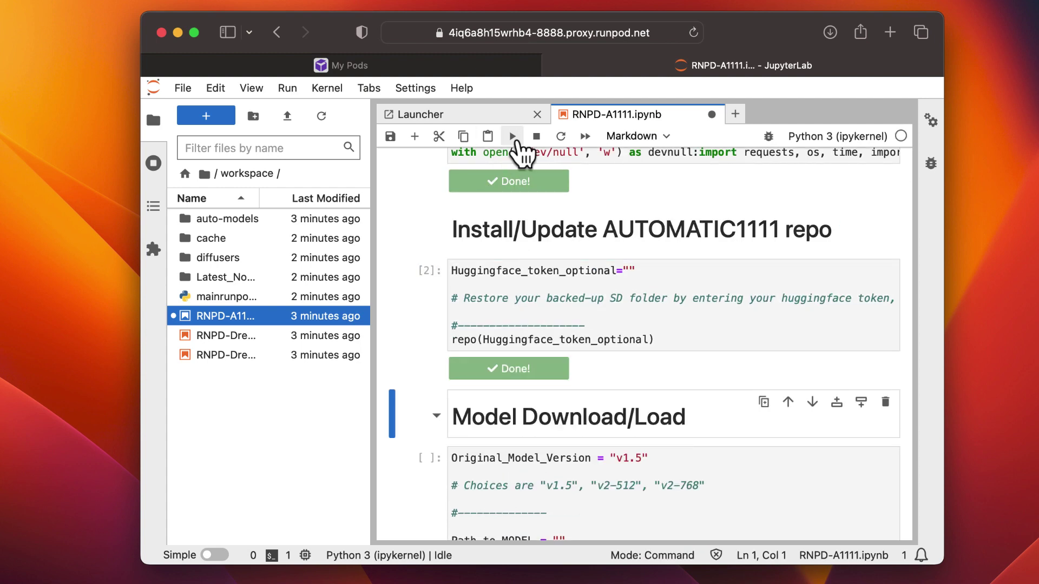
pyautogui.click(512, 138)
pyautogui.click(512, 138)
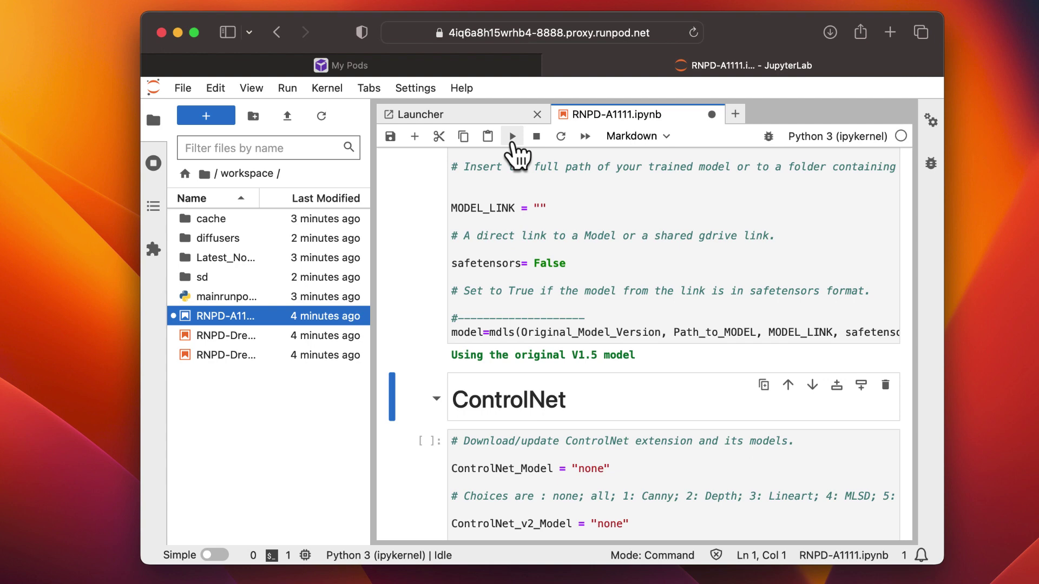
pyautogui.hotkey('shift', 'Return')
pyautogui.hotkey('shift', 'Return')
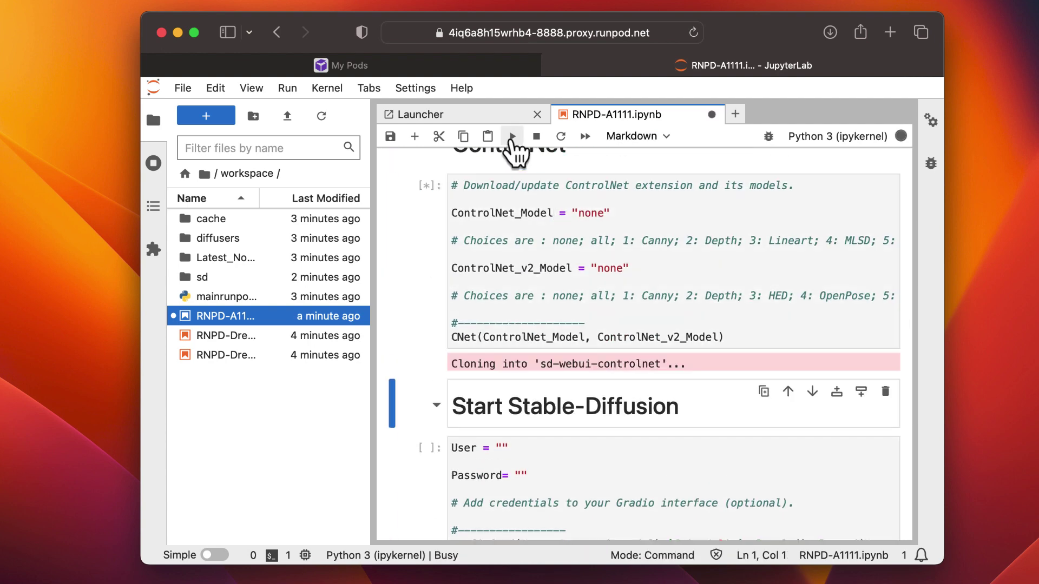
pyautogui.hotkey('shift', 'Return')
pyautogui.hotkey('shift', 'Return')
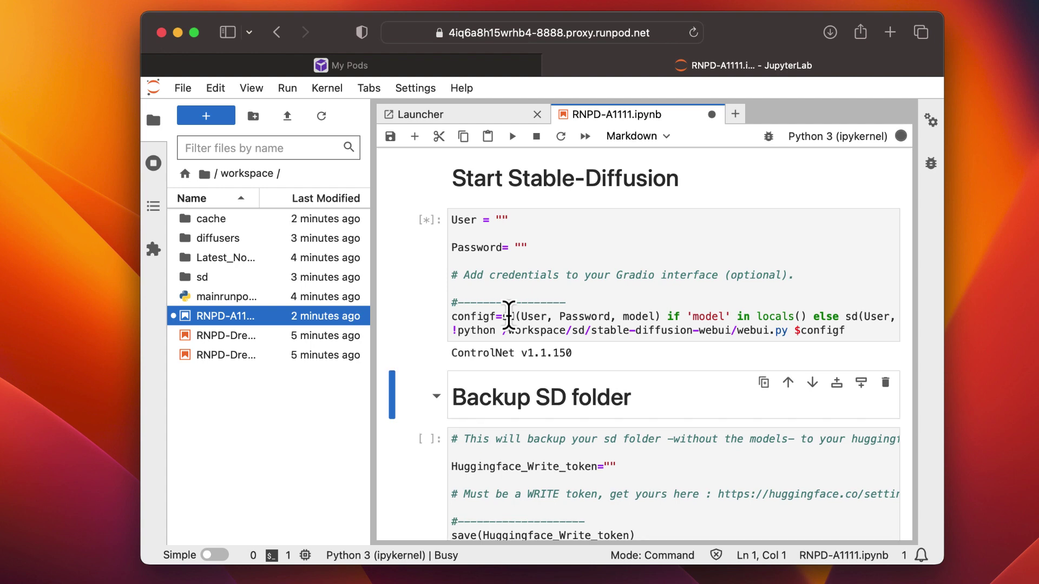
pyautogui.scroll(-5, 511, 321)
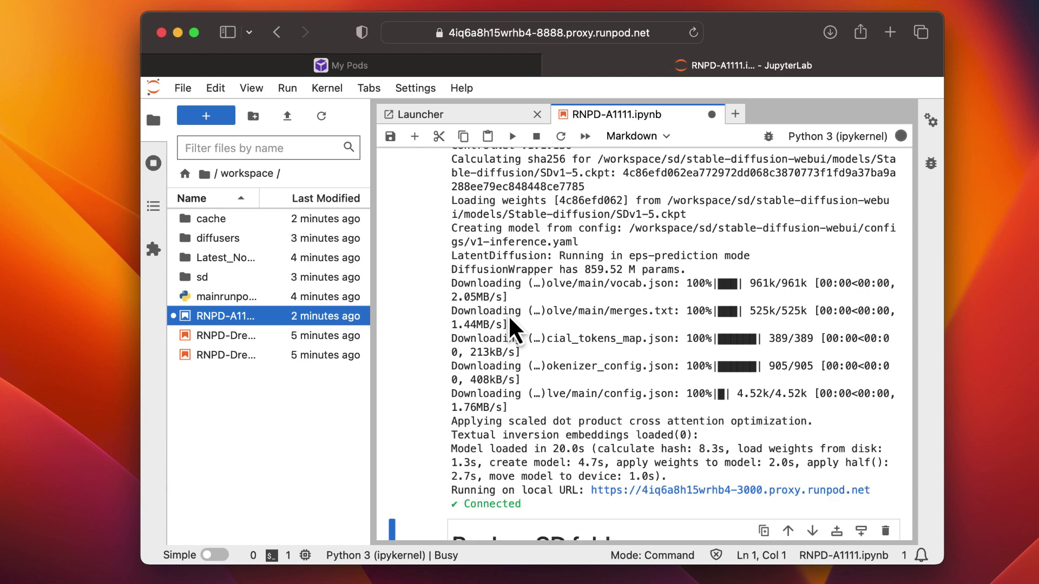
pyautogui.scroll(-3, 513, 328)
pyautogui.scroll(-5, 512, 330)
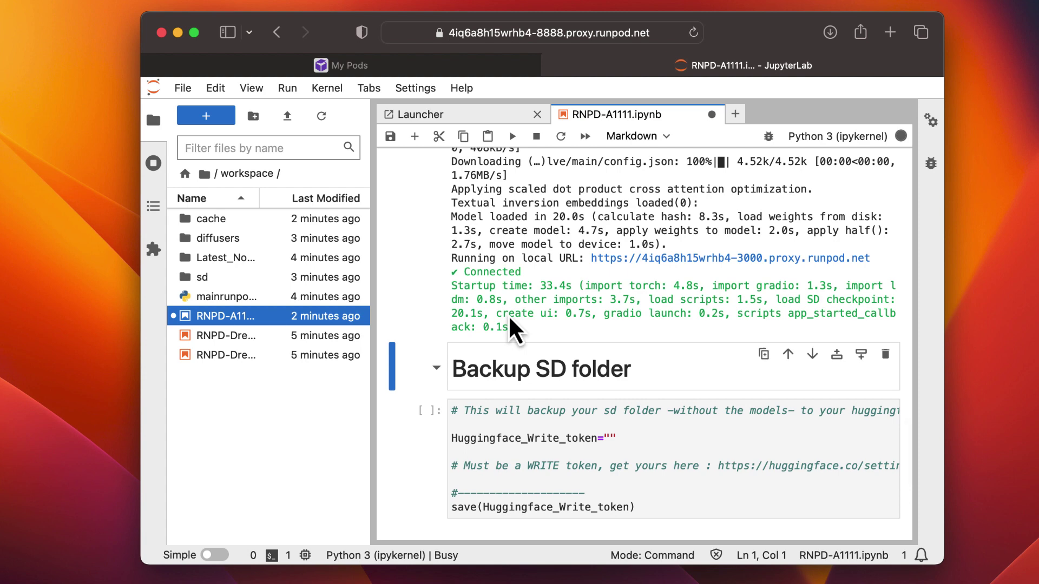
# Step: Open the Stable Diffusion WebUI through the pod's 'Connect via HTTP [Port 3000]' option
pyautogui.click(370, 65)
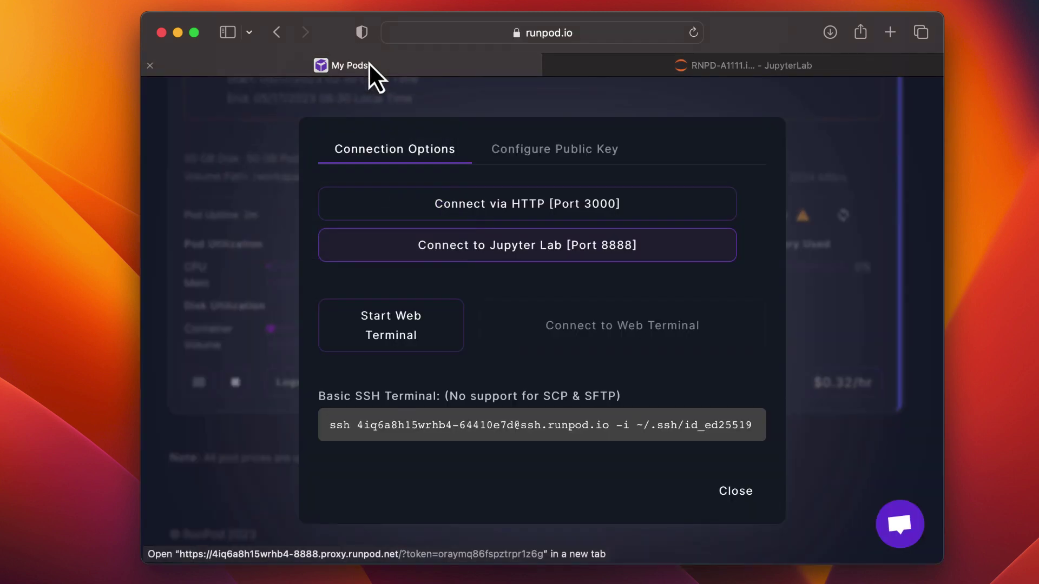
pyautogui.click(631, 213)
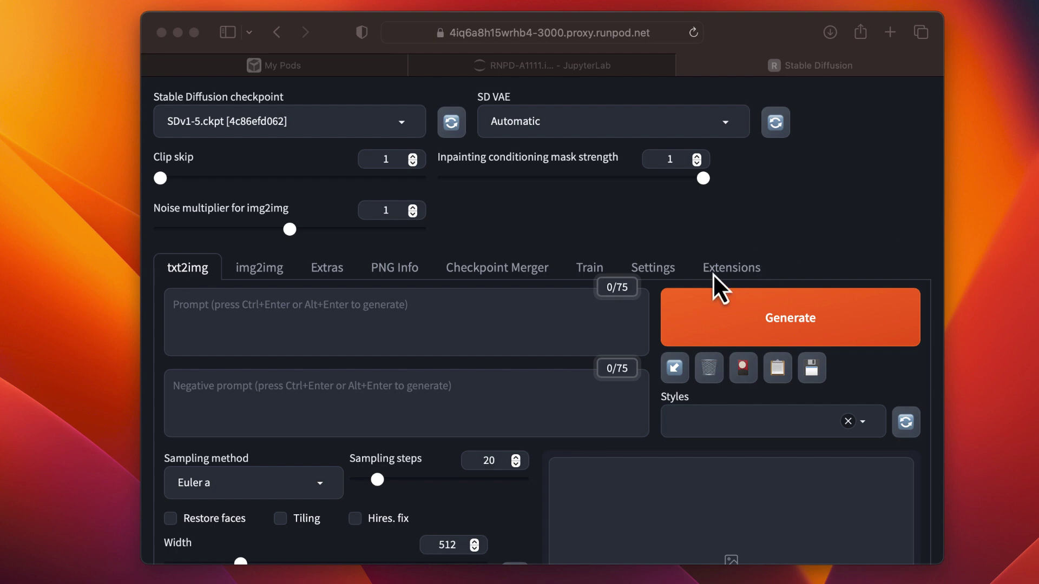
# Step: Load the Available extensions list from the index in the WebUI's Extensions tab
pyautogui.click(778, 263)
pyautogui.click(751, 273)
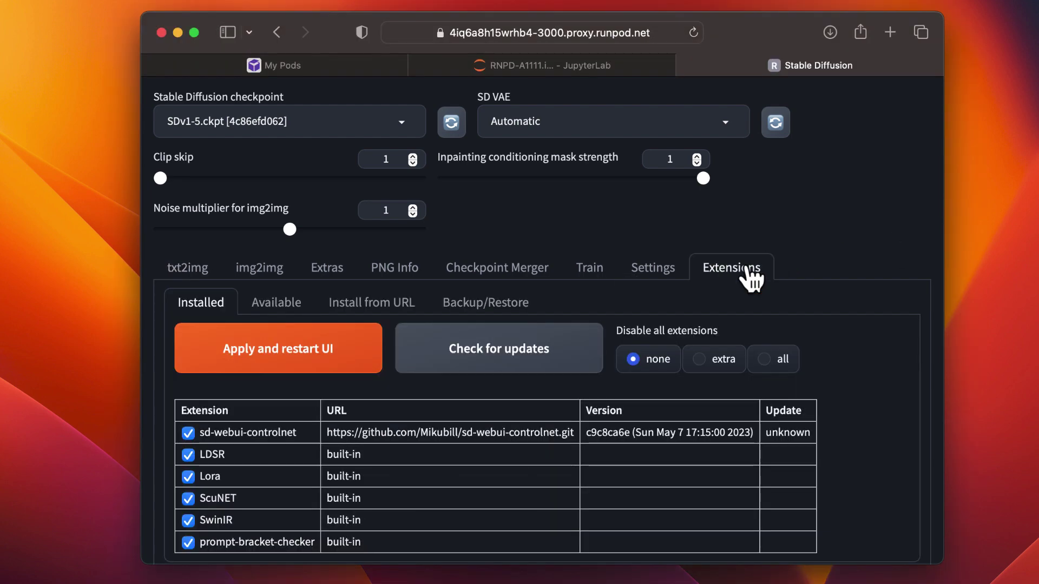
pyautogui.scroll(-2, 750, 273)
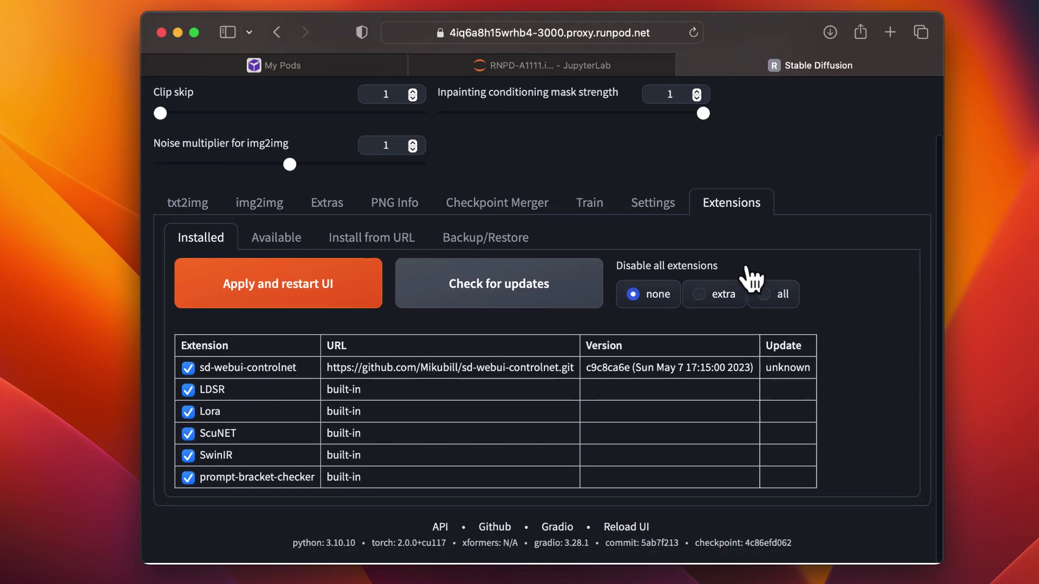
pyautogui.click(296, 255)
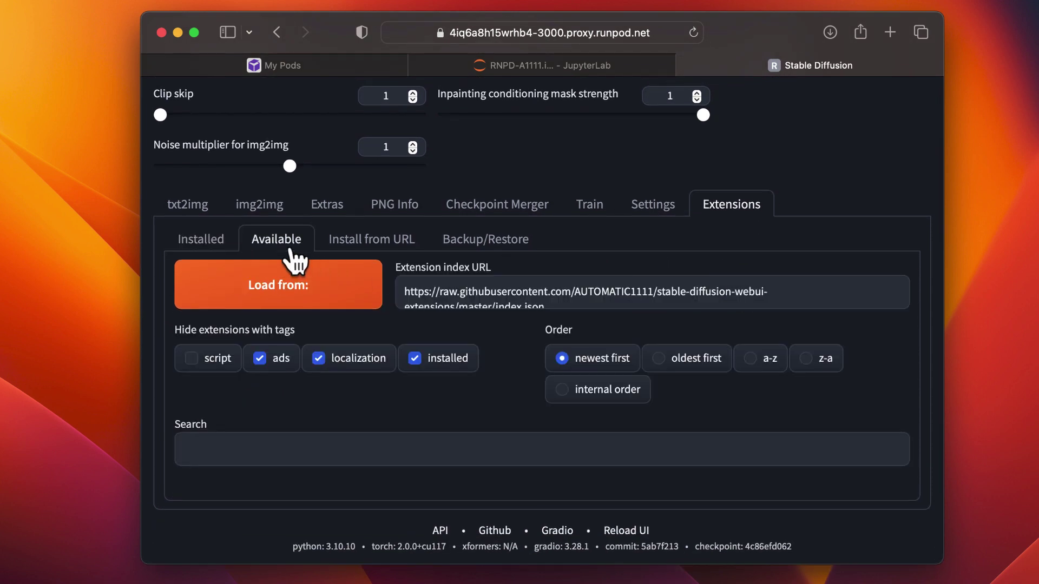
pyautogui.click(297, 301)
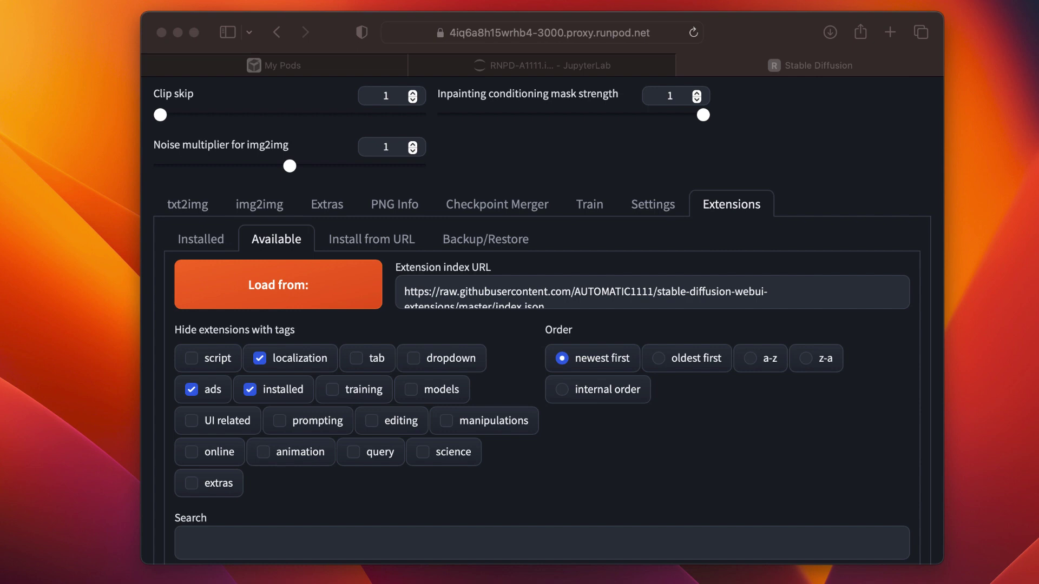
pyautogui.scroll(-5, 810, 391)
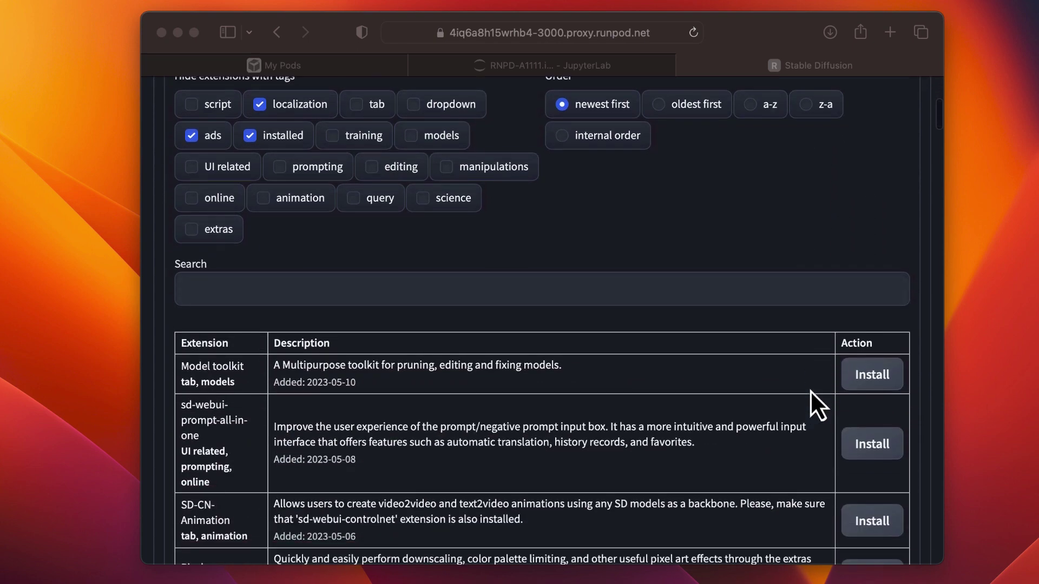
# Step: Search for 'deforum' and install the Deforum extension
pyautogui.click(432, 265)
pyautogui.click(411, 275)
pyautogui.write('deforum')
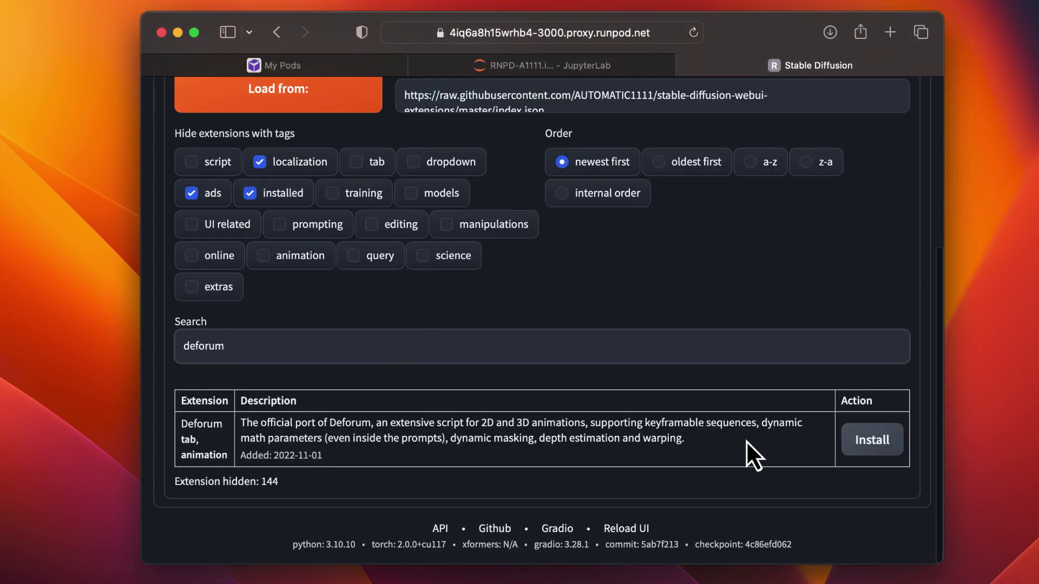
pyautogui.click(888, 453)
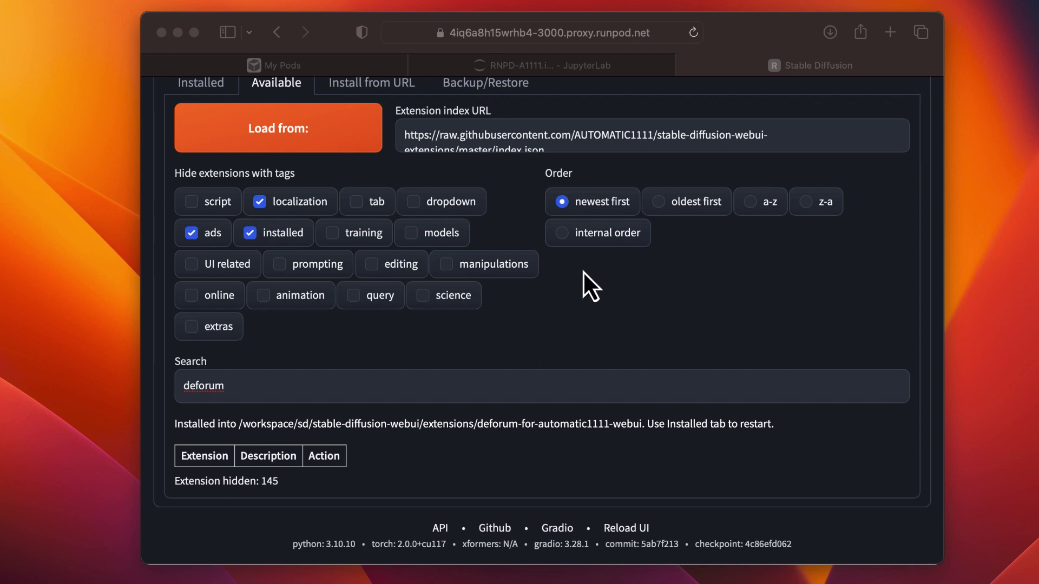
pyautogui.scroll(5, 827, 357)
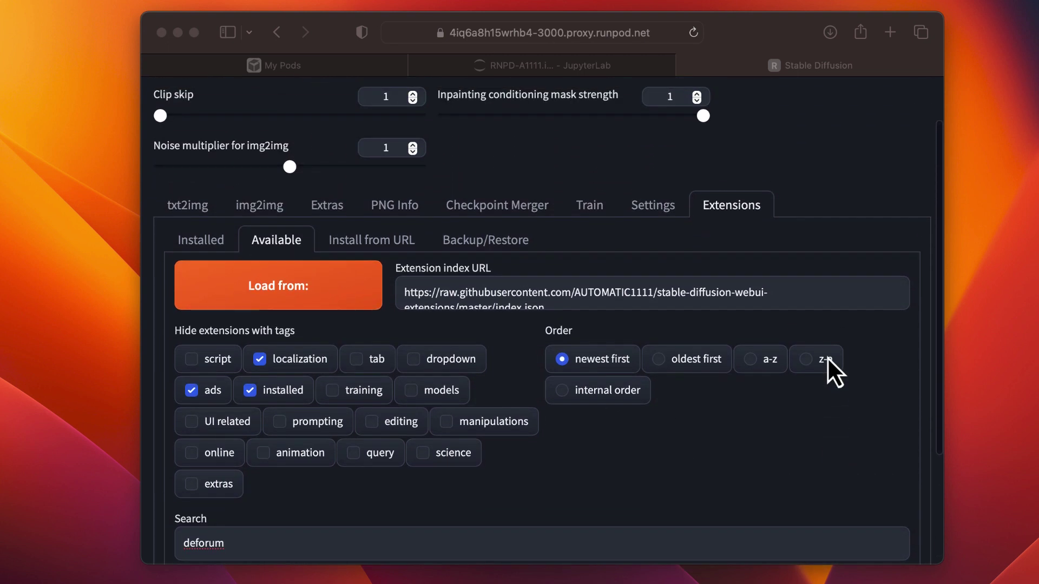
# Step: Check the installed extensions for updates, then apply and restart the UI
pyautogui.click(203, 245)
pyautogui.click(203, 245)
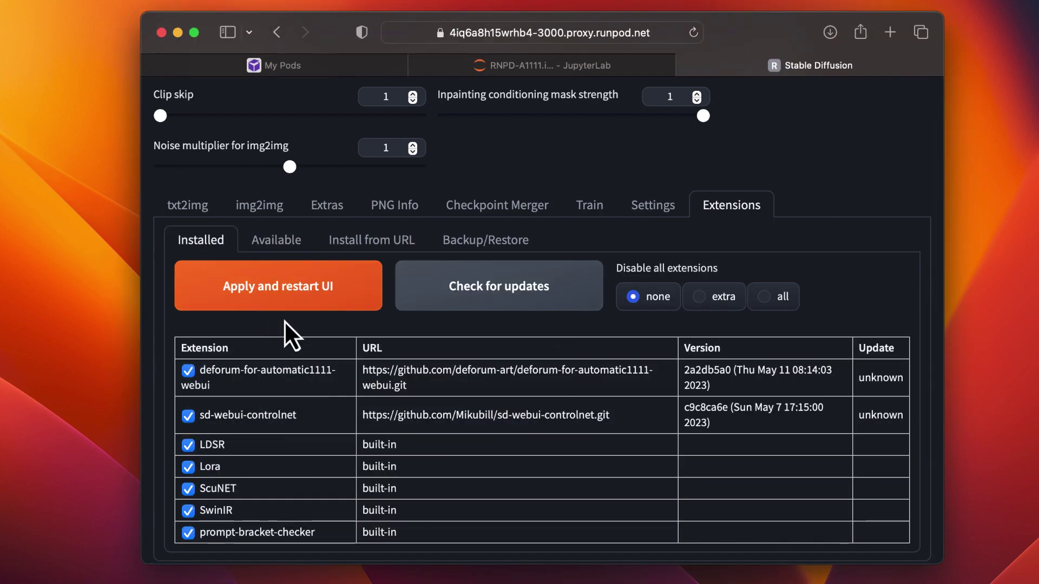
pyautogui.scroll(-2, 297, 325)
pyautogui.click(494, 235)
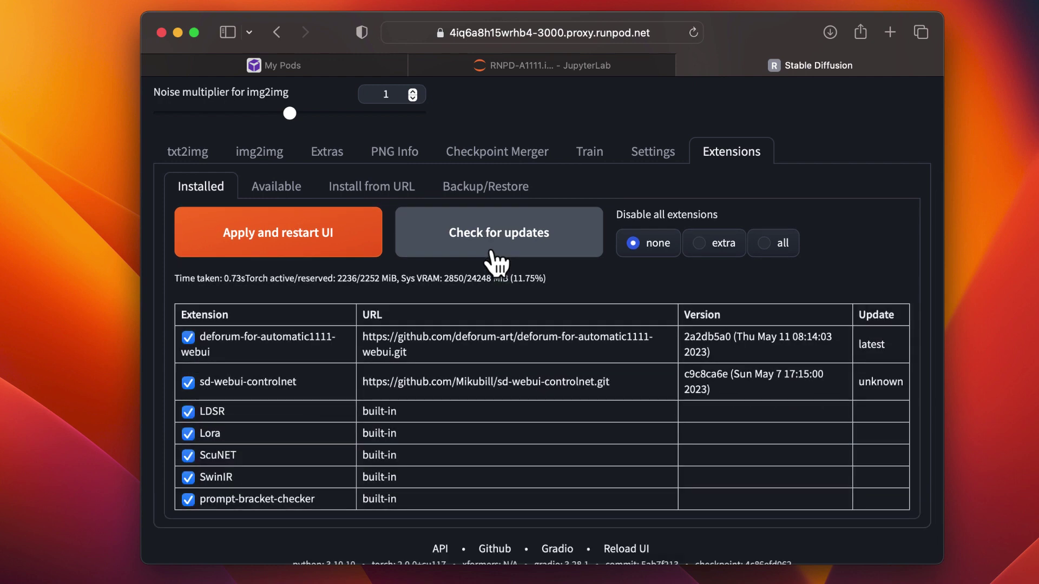
pyautogui.click(297, 246)
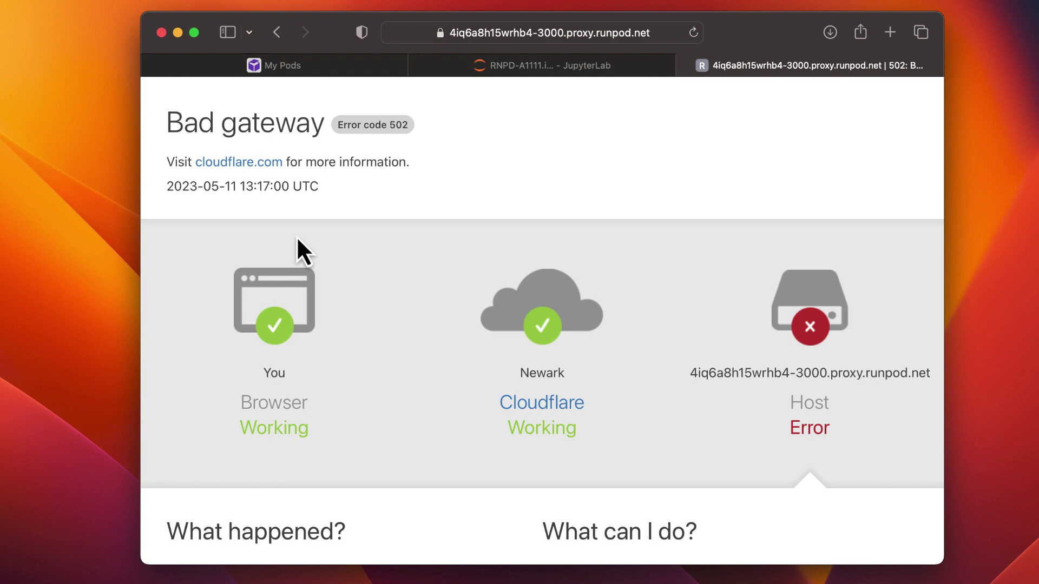
# Step: Reload the WebUI and open the new Deforum tab's Run settings
pyautogui.click(693, 33)
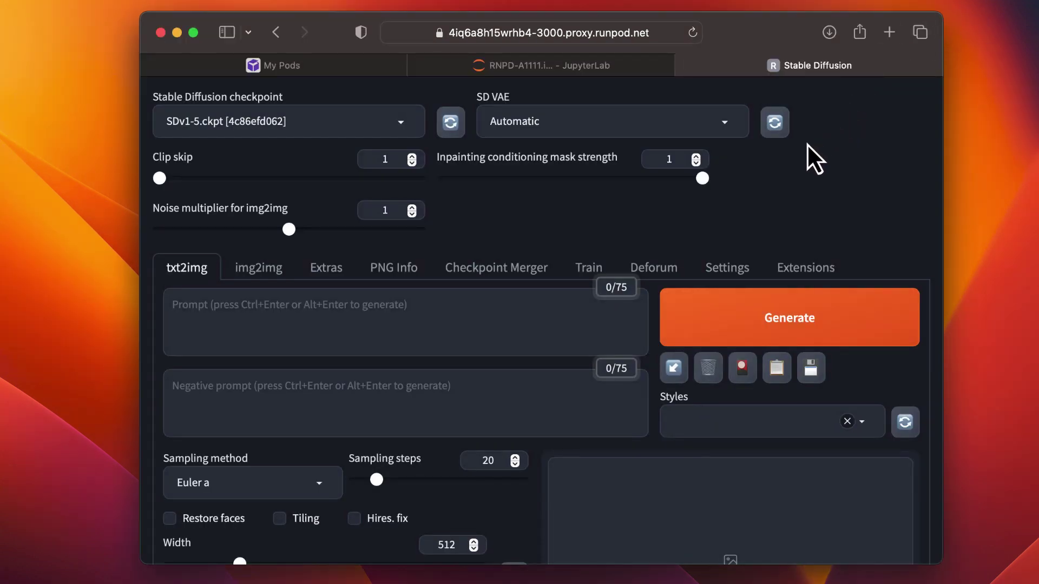
pyautogui.click(671, 280)
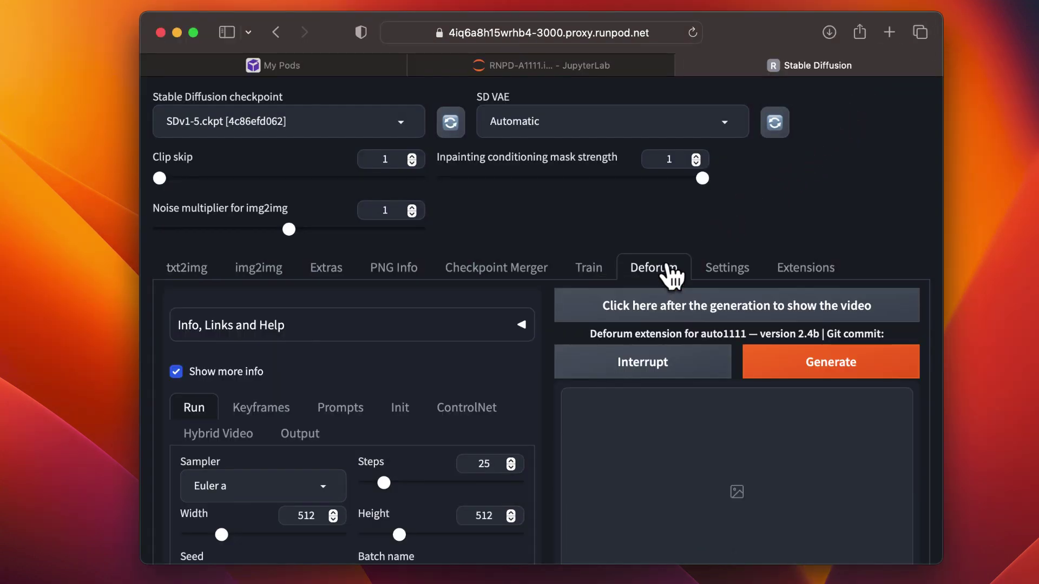
pyautogui.scroll(-5, 669, 267)
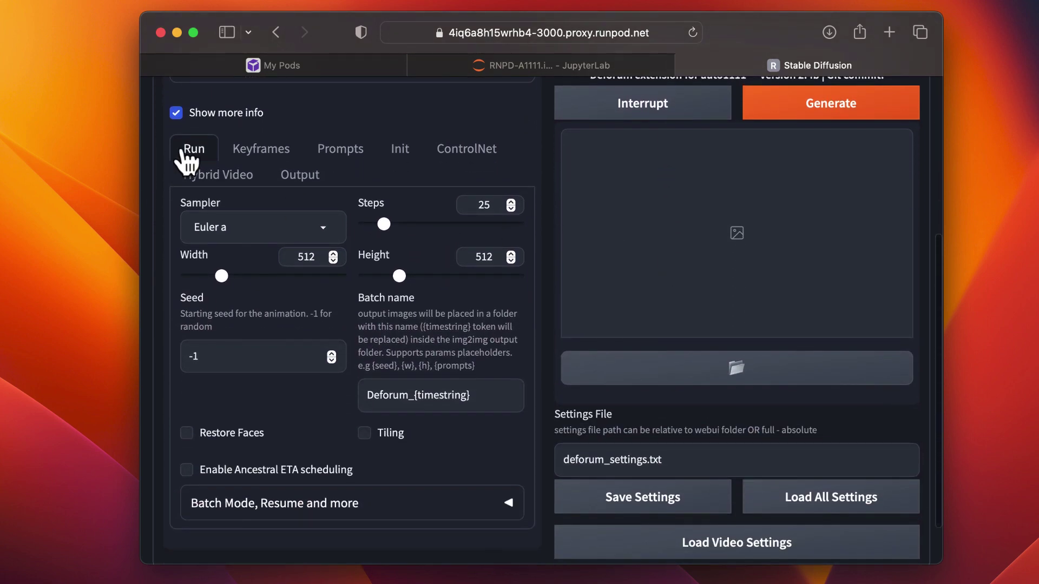
# Step: Review Deforum's Keyframes and Prompts sub-tabs, ending on the Init image settings
pyautogui.click(262, 152)
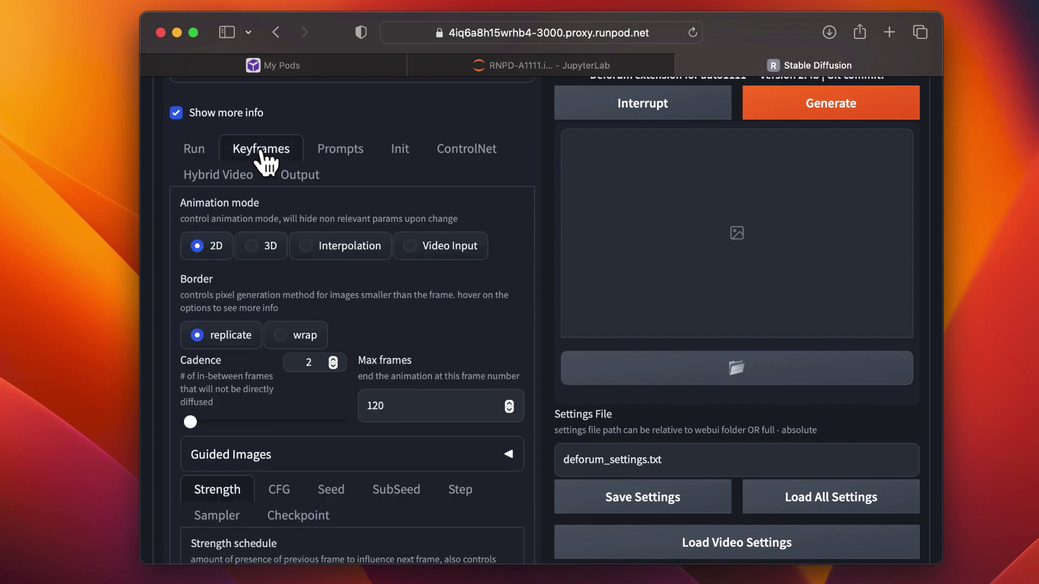
pyautogui.scroll(-5, 261, 157)
pyautogui.scroll(4, 261, 157)
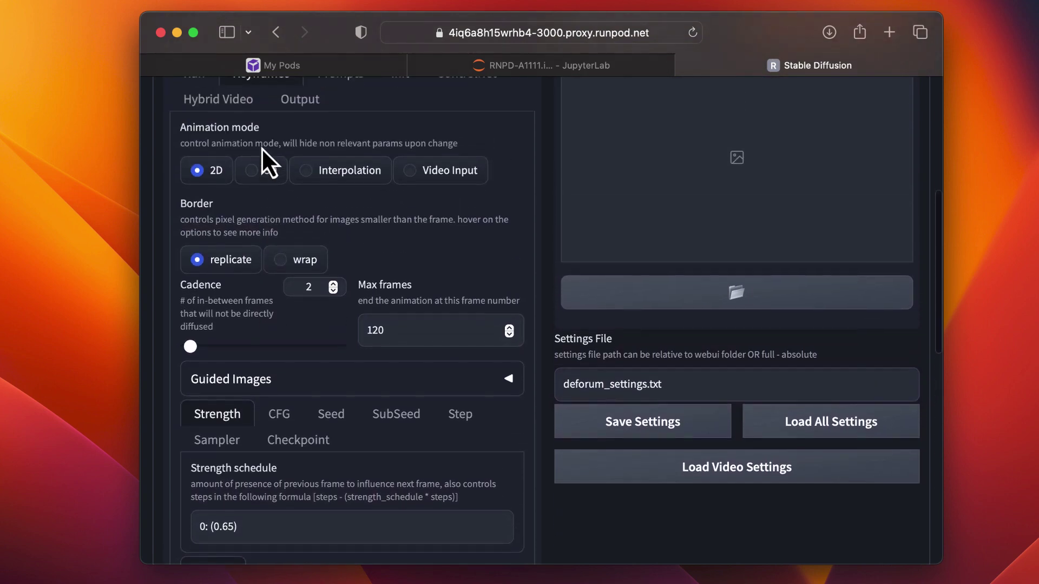
pyautogui.scroll(2, 264, 152)
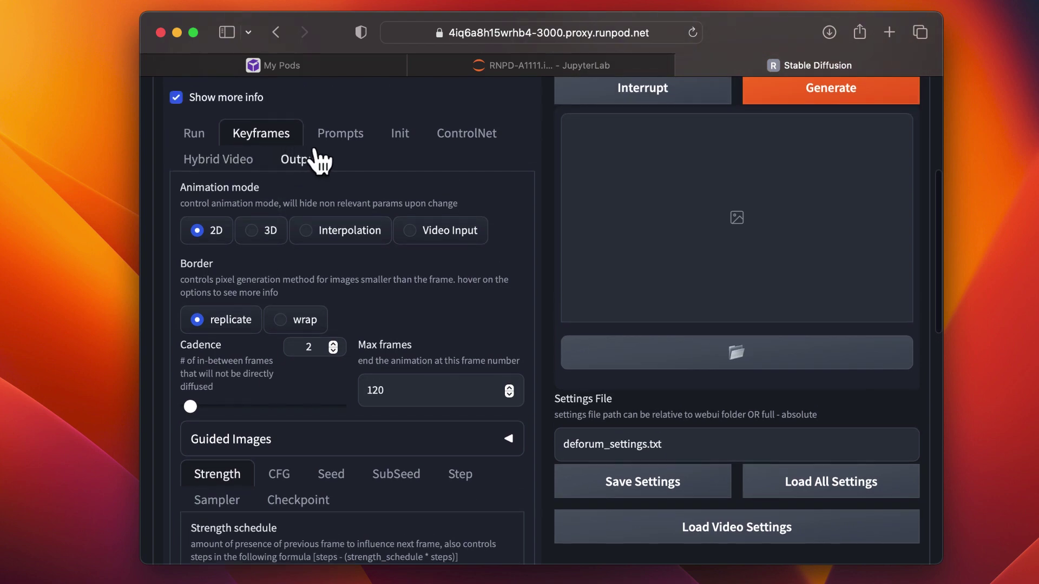
pyautogui.click(325, 142)
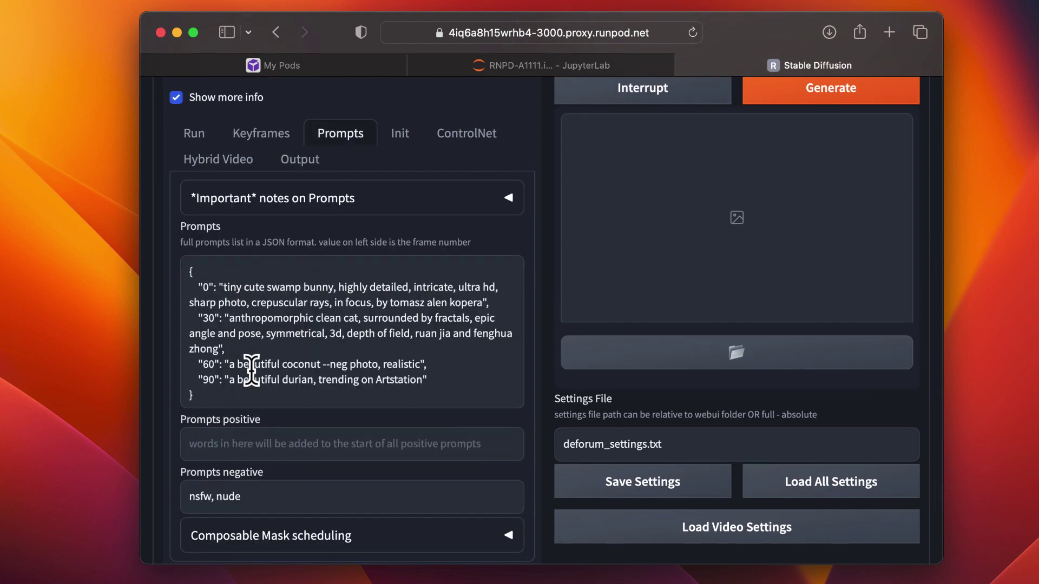
pyautogui.click(400, 142)
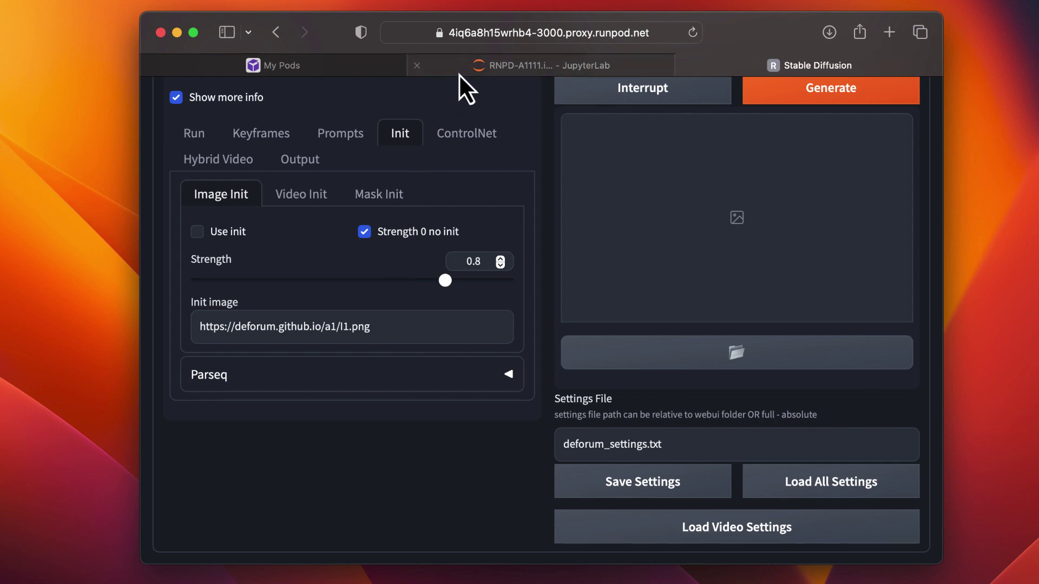
# Step: Upload start-image.png into the JupyterLab workspace folder
pyautogui.click(490, 75)
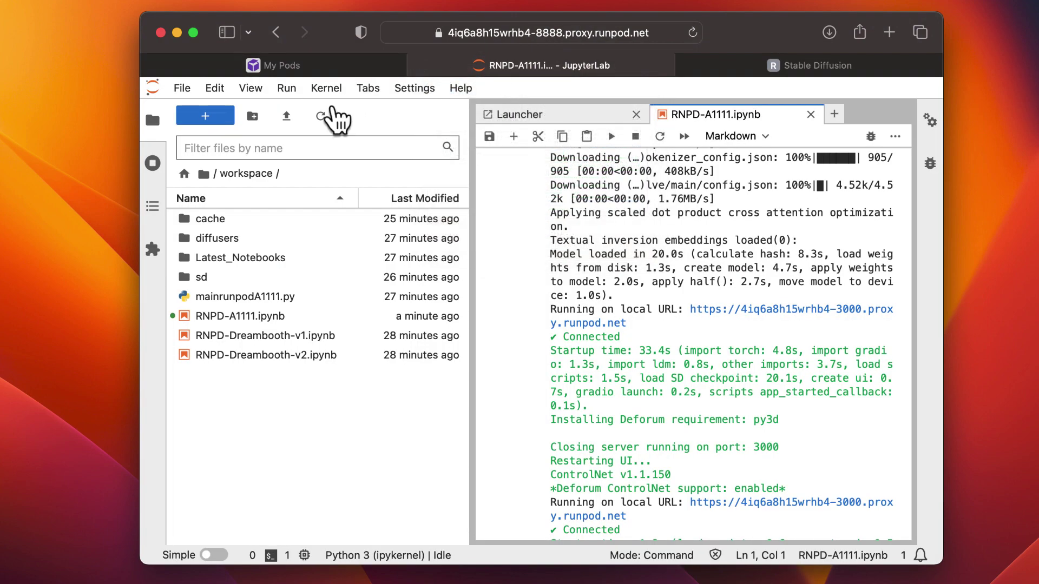
pyautogui.click(287, 115)
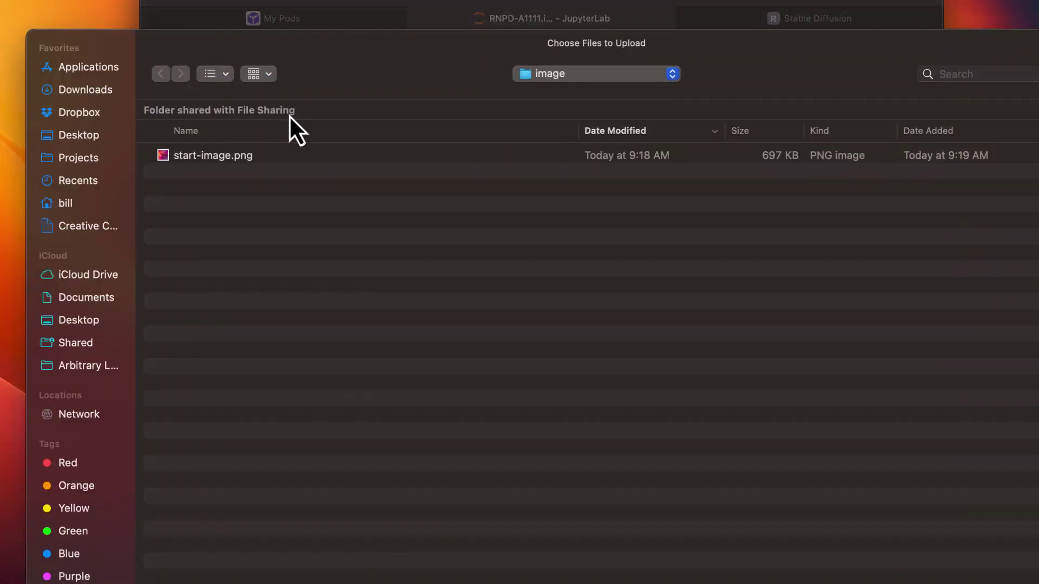
pyautogui.doubleClick(245, 152)
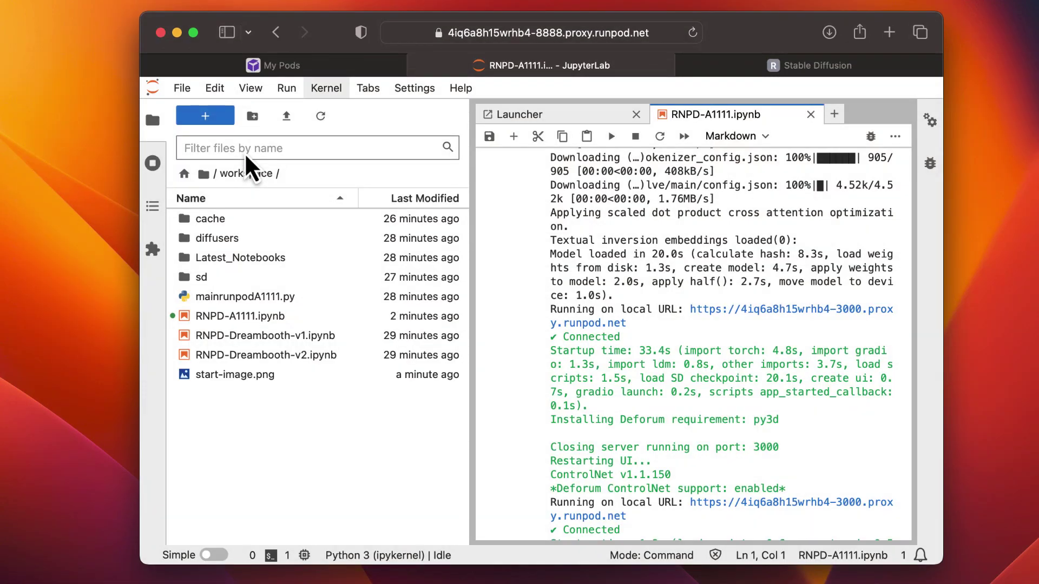
# Step: Preview start-image.png to confirm the upload, then copy its file path
pyautogui.doubleClick(231, 383)
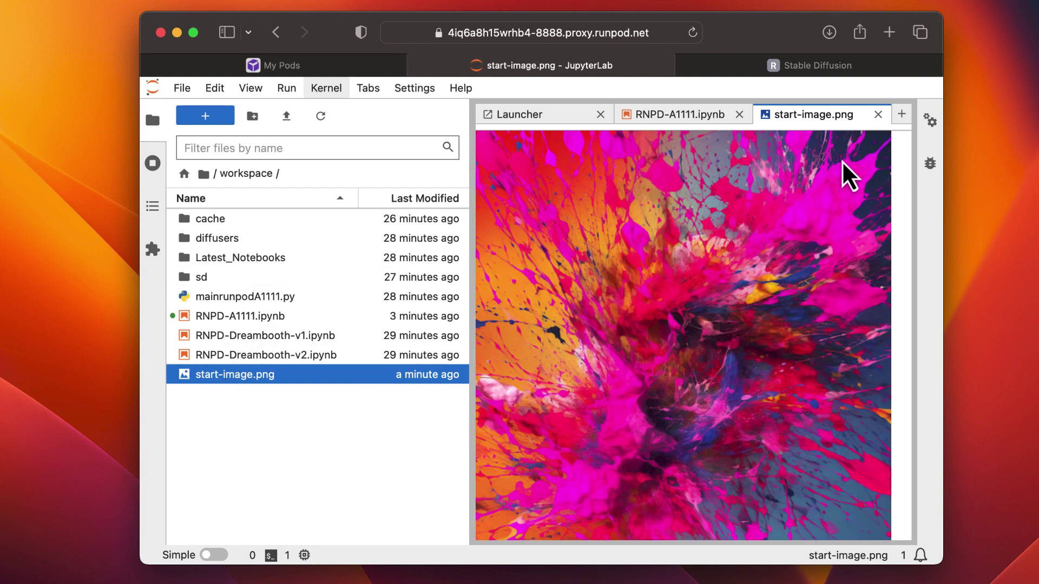
pyautogui.click(878, 115)
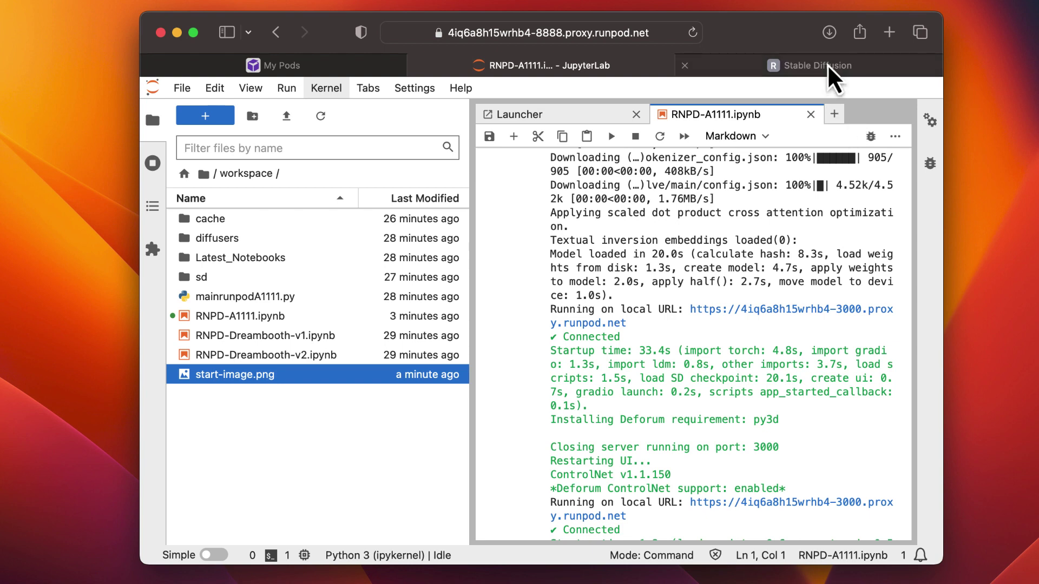
pyautogui.rightClick(229, 376)
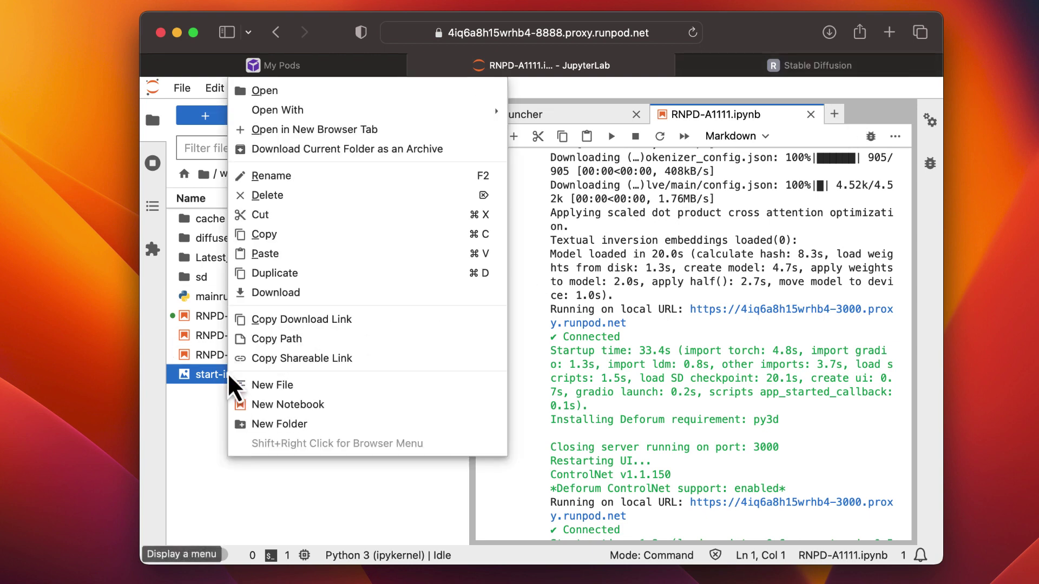
pyautogui.click(312, 347)
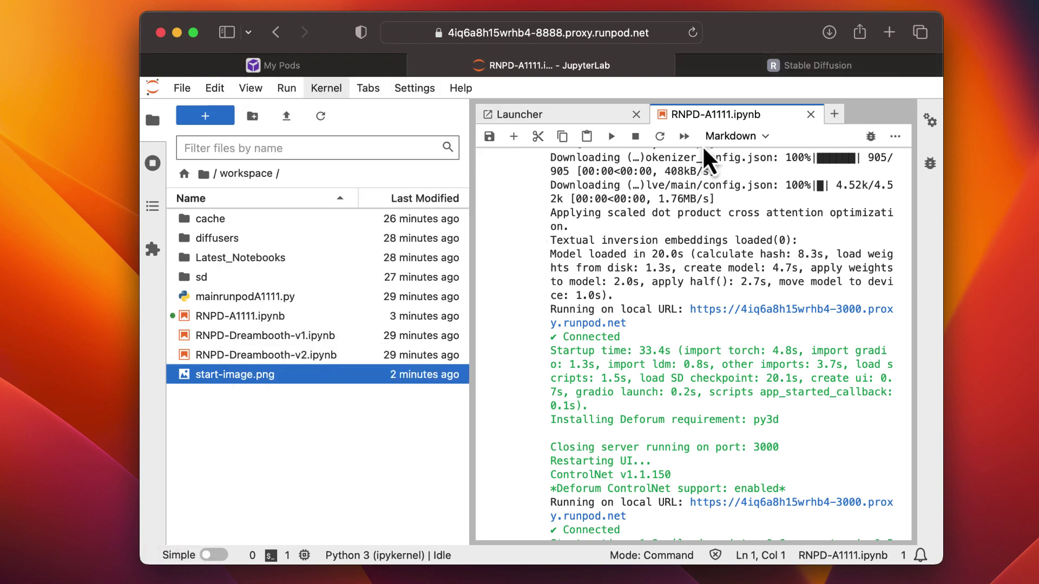
# Step: Set the Deforum init image to /workspace/start-image.png and enable Use init
pyautogui.click(797, 61)
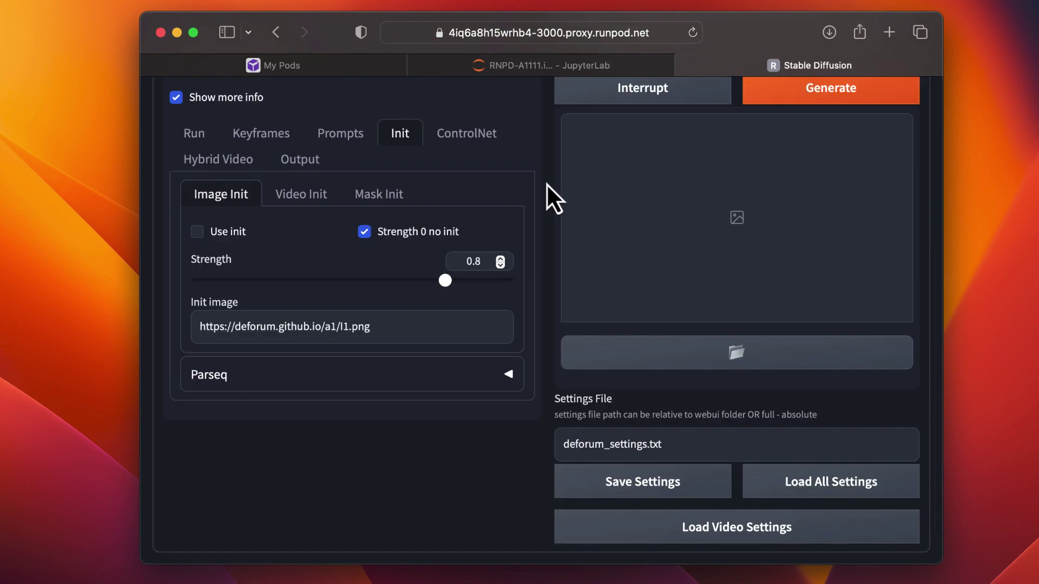
pyautogui.scroll(2, 392, 232)
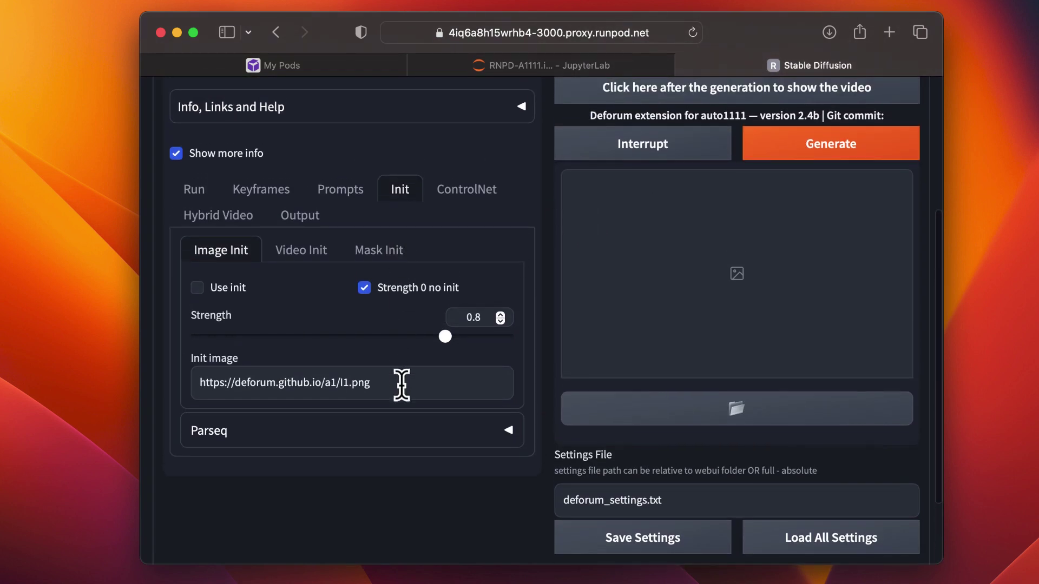
pyautogui.click(405, 385)
pyautogui.press('super+a')
pyautogui.write('/workspace/start-image.png')
pyautogui.click(225, 291)
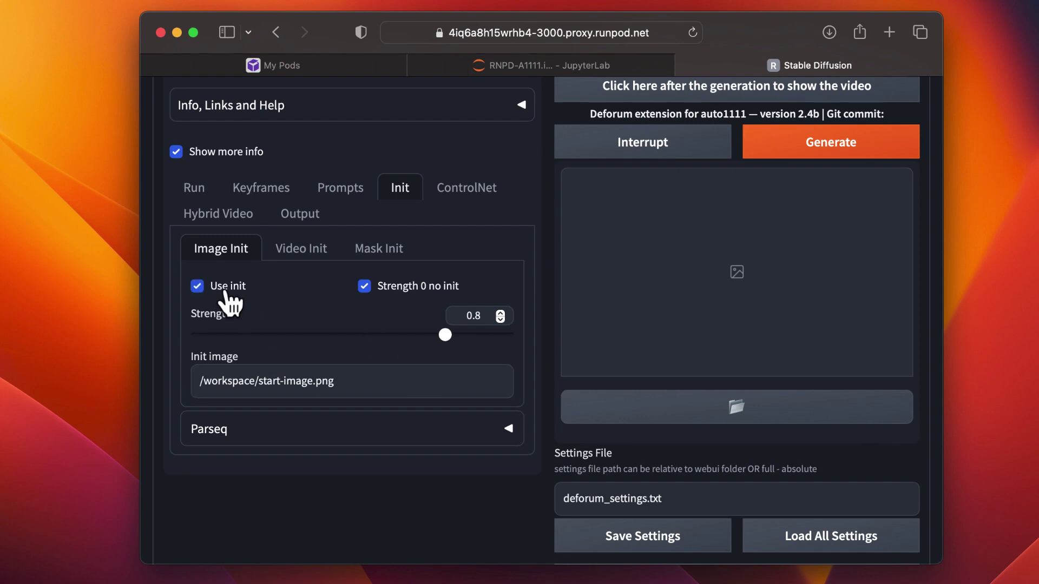
# Step: Generate the Deforum animation and show the finished video once rendering completes
pyautogui.click(849, 140)
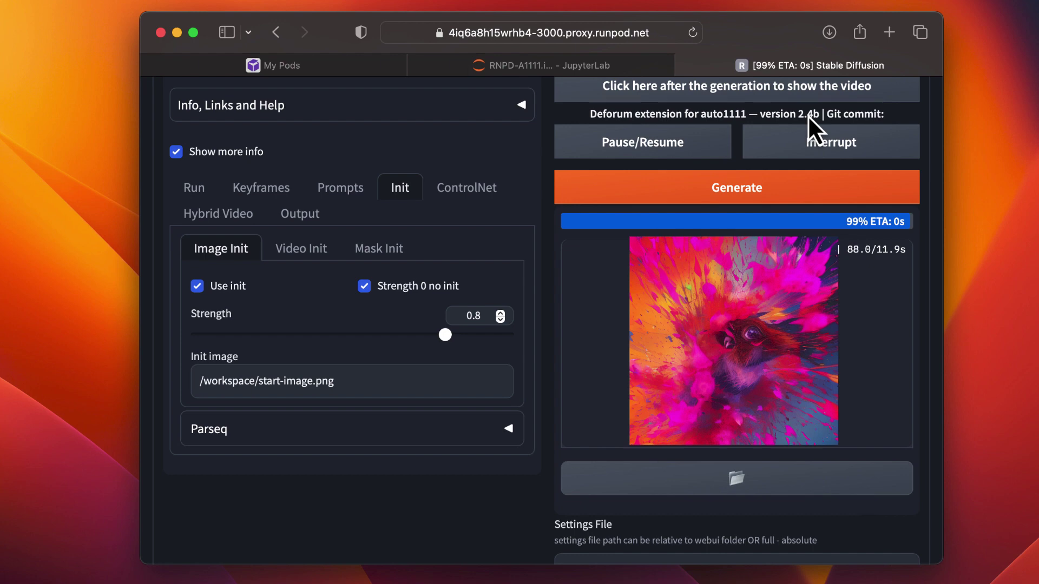
pyautogui.scroll(3, 800, 119)
pyautogui.click(782, 247)
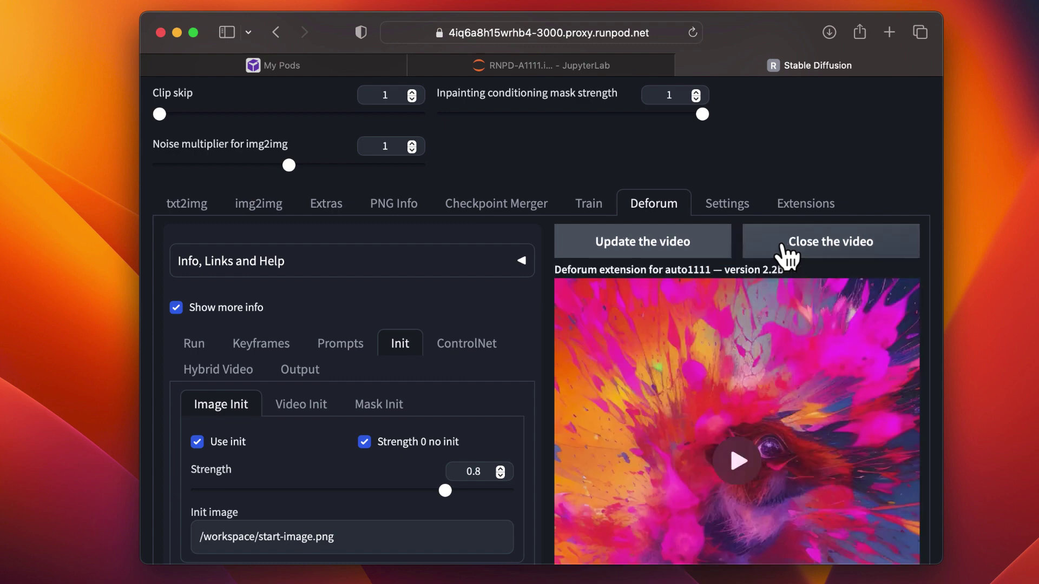
# Step: Play the generated Deforum video in the WebUI player
pyautogui.scroll(-5, 785, 254)
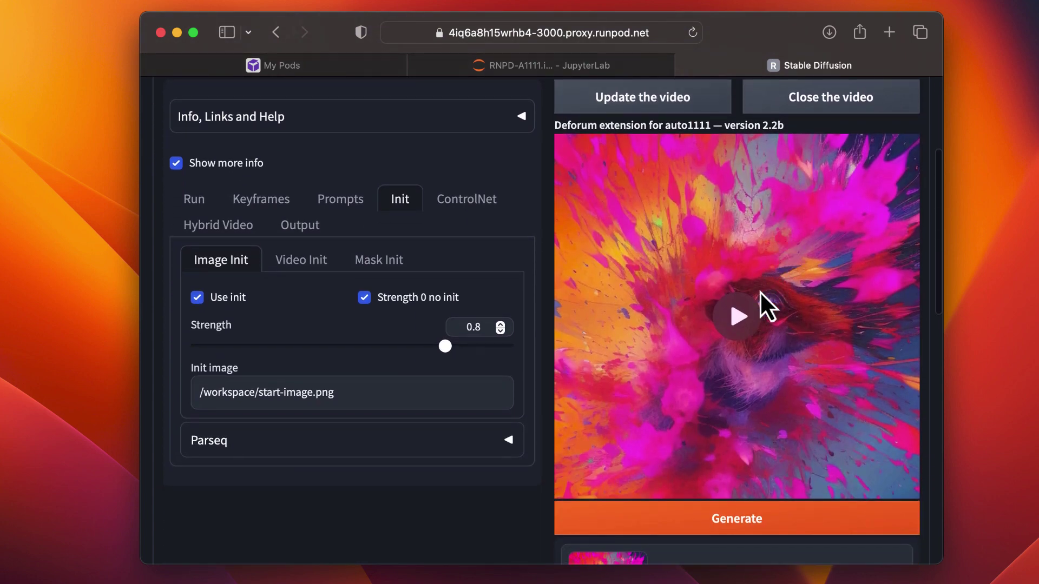
pyautogui.click(751, 321)
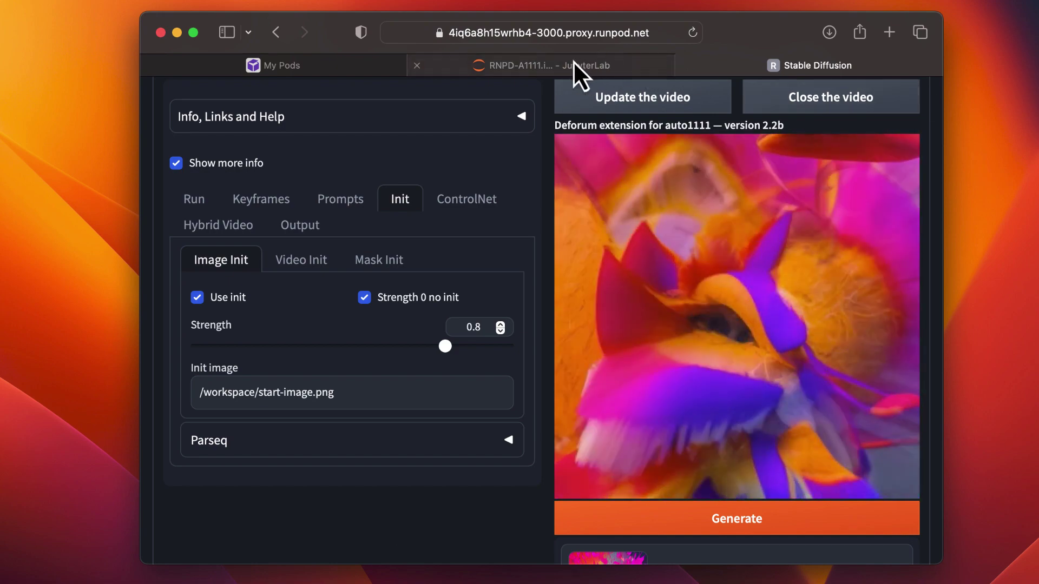
pyautogui.click(573, 63)
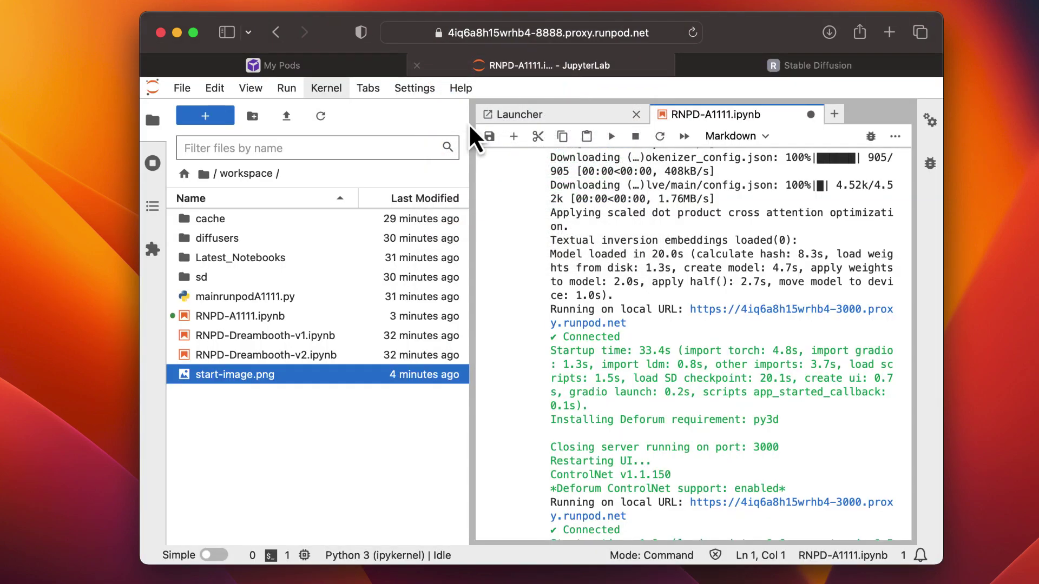
pyautogui.click(255, 279)
pyautogui.doubleClick(253, 278)
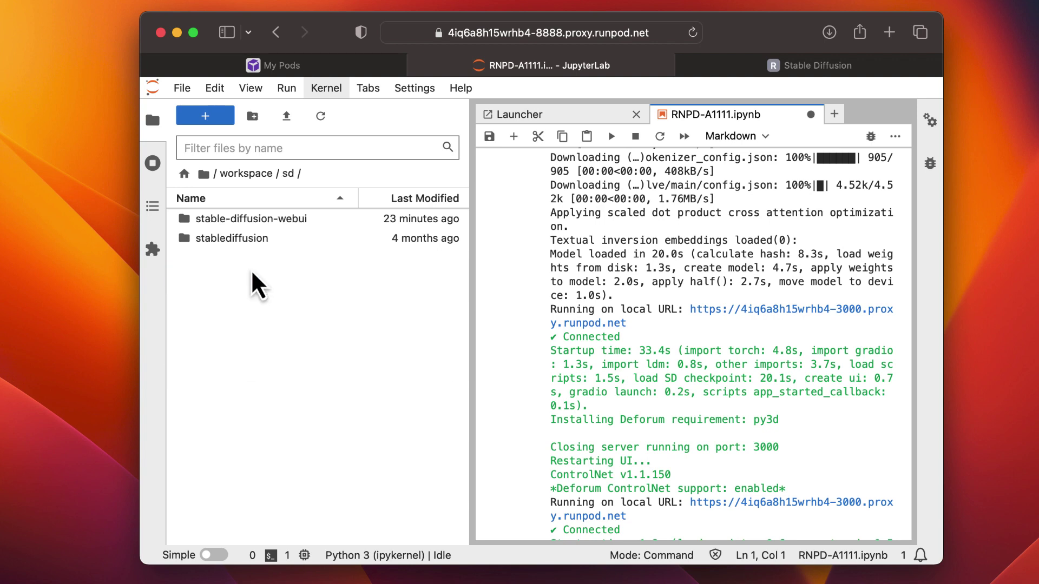
pyautogui.doubleClick(262, 225)
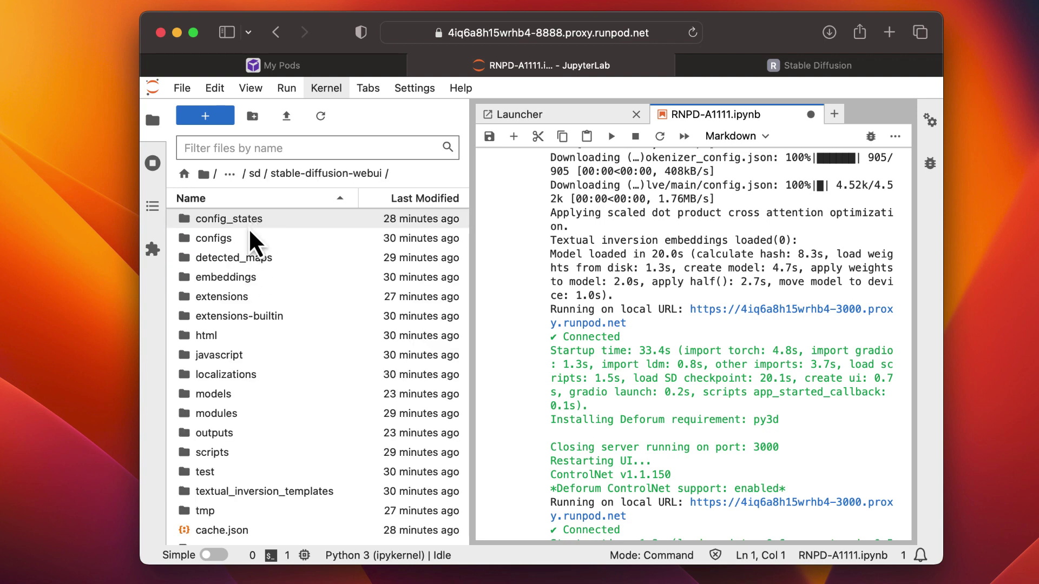
pyautogui.click(216, 439)
pyautogui.doubleClick(216, 439)
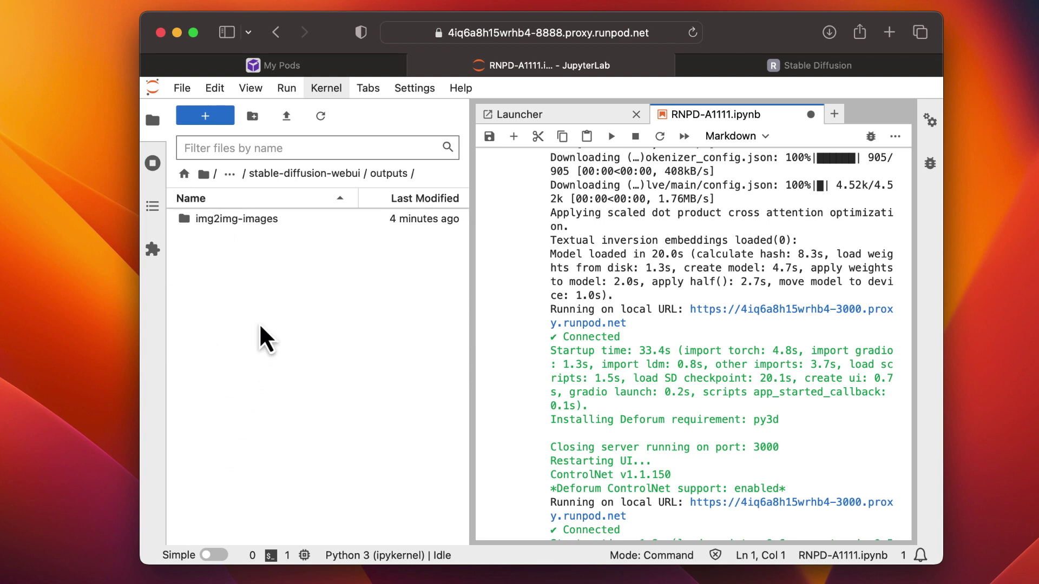
pyautogui.click(242, 226)
pyautogui.doubleClick(242, 226)
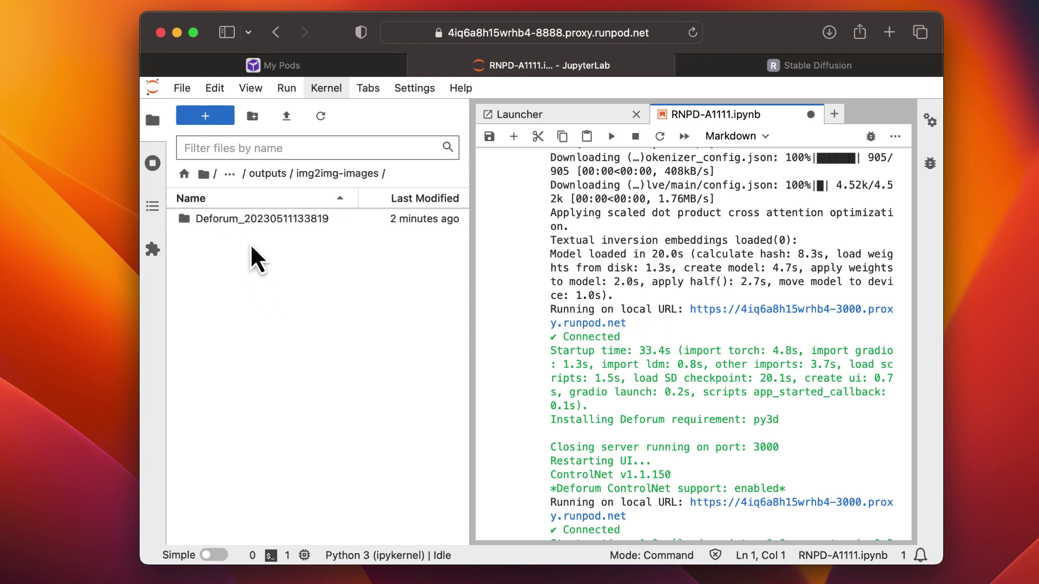
pyautogui.doubleClick(272, 223)
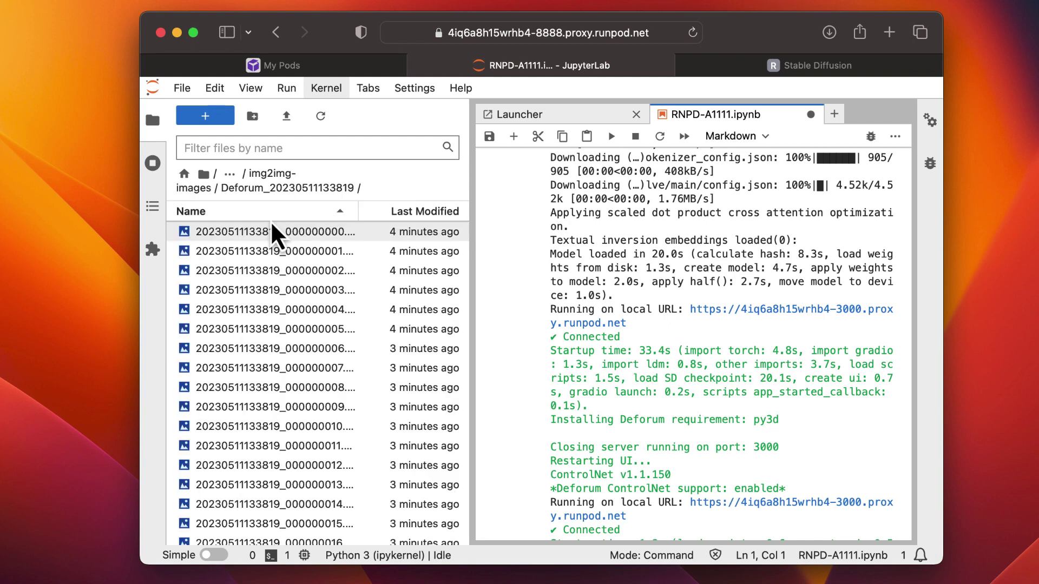
# Step: Download the 20230511133819.mp4 video from that folder
pyautogui.scroll(-20, 297, 418)
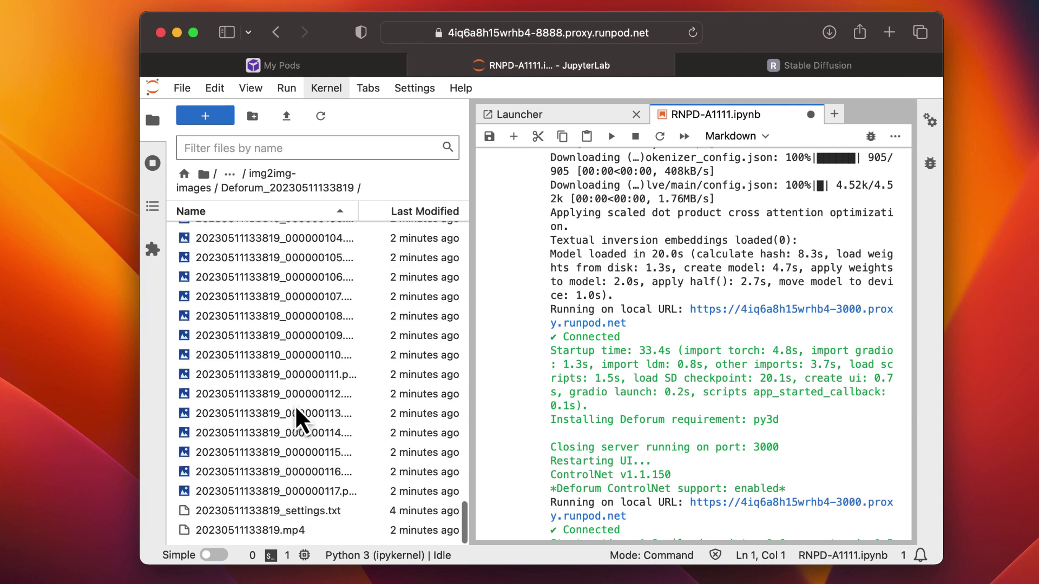
pyautogui.rightClick(297, 537)
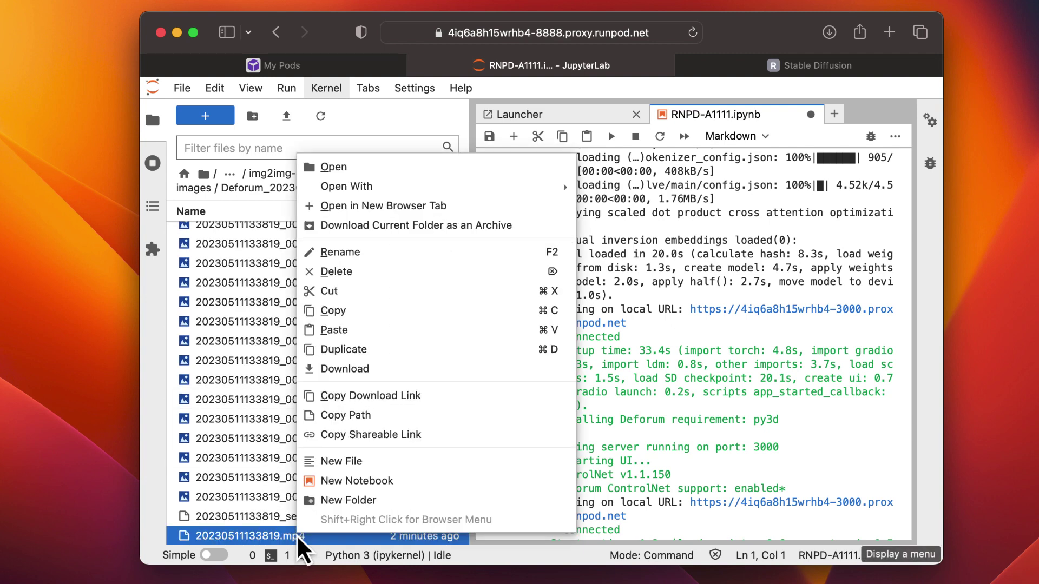
pyautogui.click(357, 378)
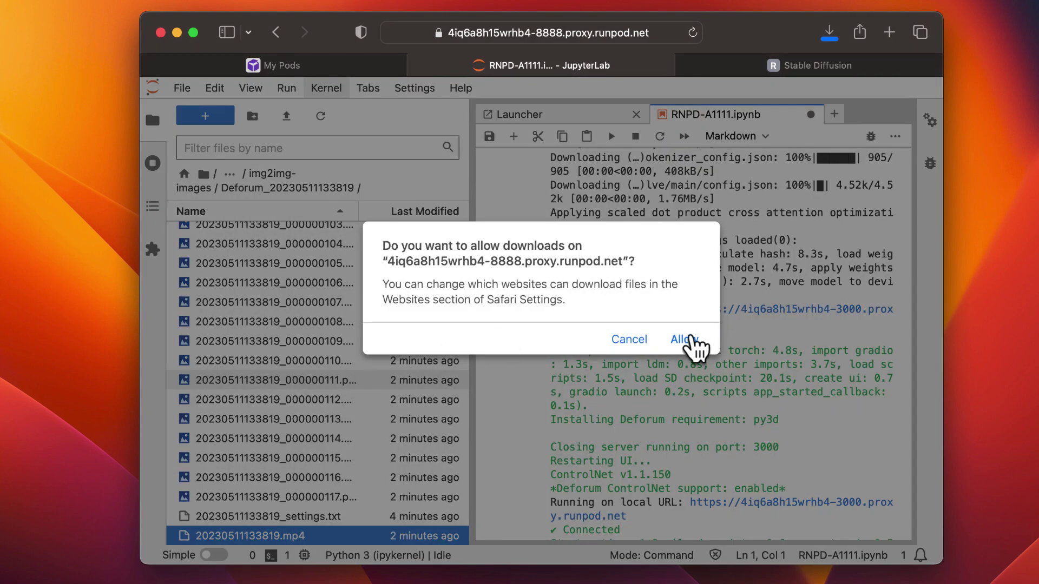
# Step: Allow Safari to download 20230511133819.mp4 from JupyterLab
pyautogui.click(684, 340)
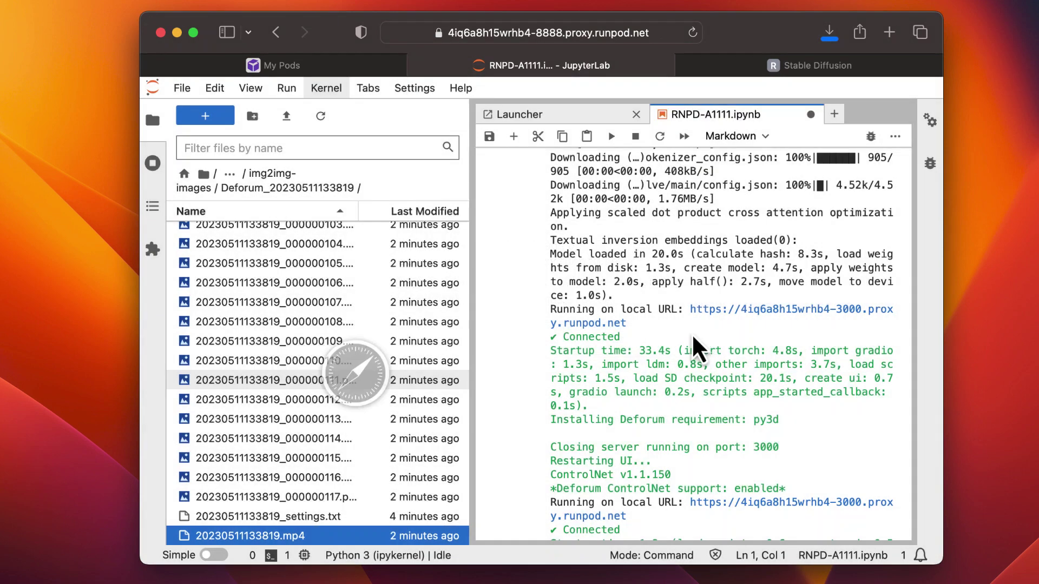